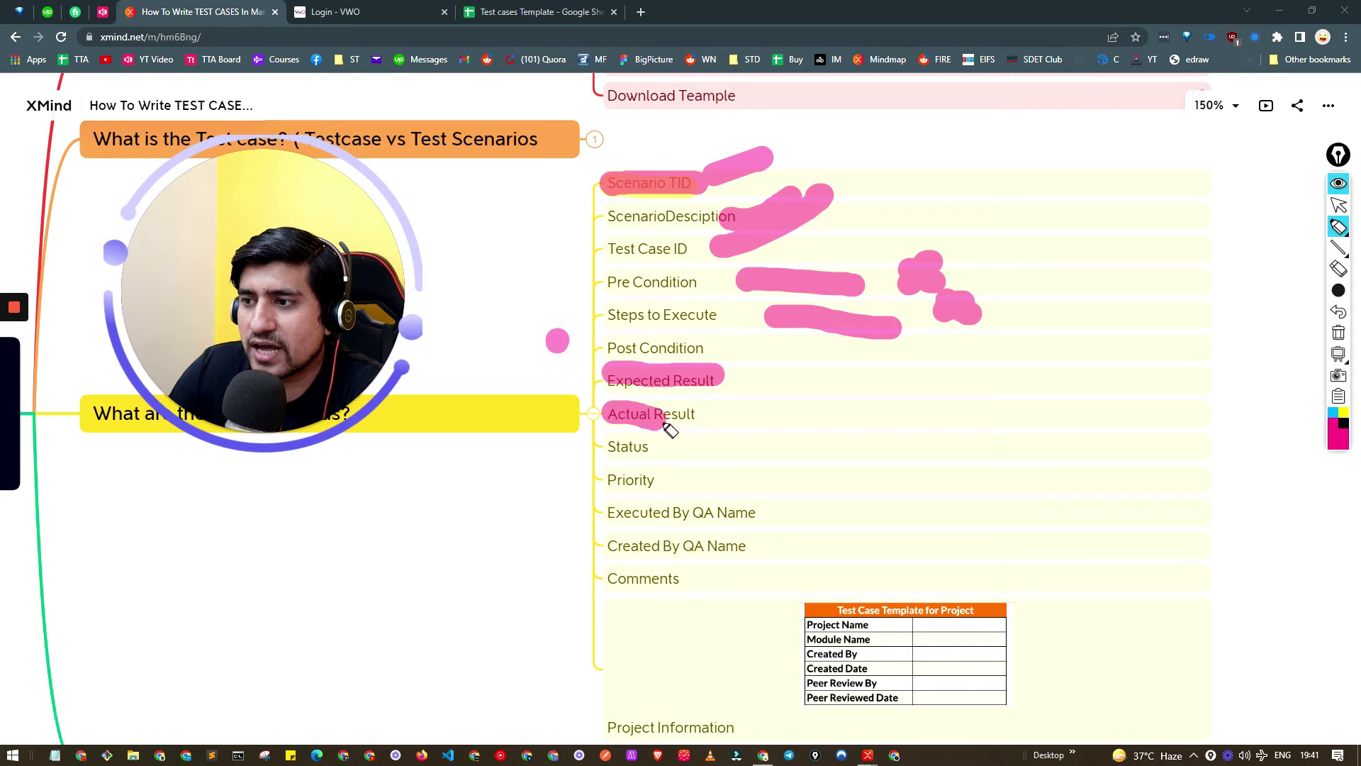
- Highlight the Status, Priority, Executed By QA Name, Created By QA Name and Comments fields in the mind map, and hide the markings
left_click_drag(610, 446, 672, 447)
left_click_drag(595, 480, 671, 478)
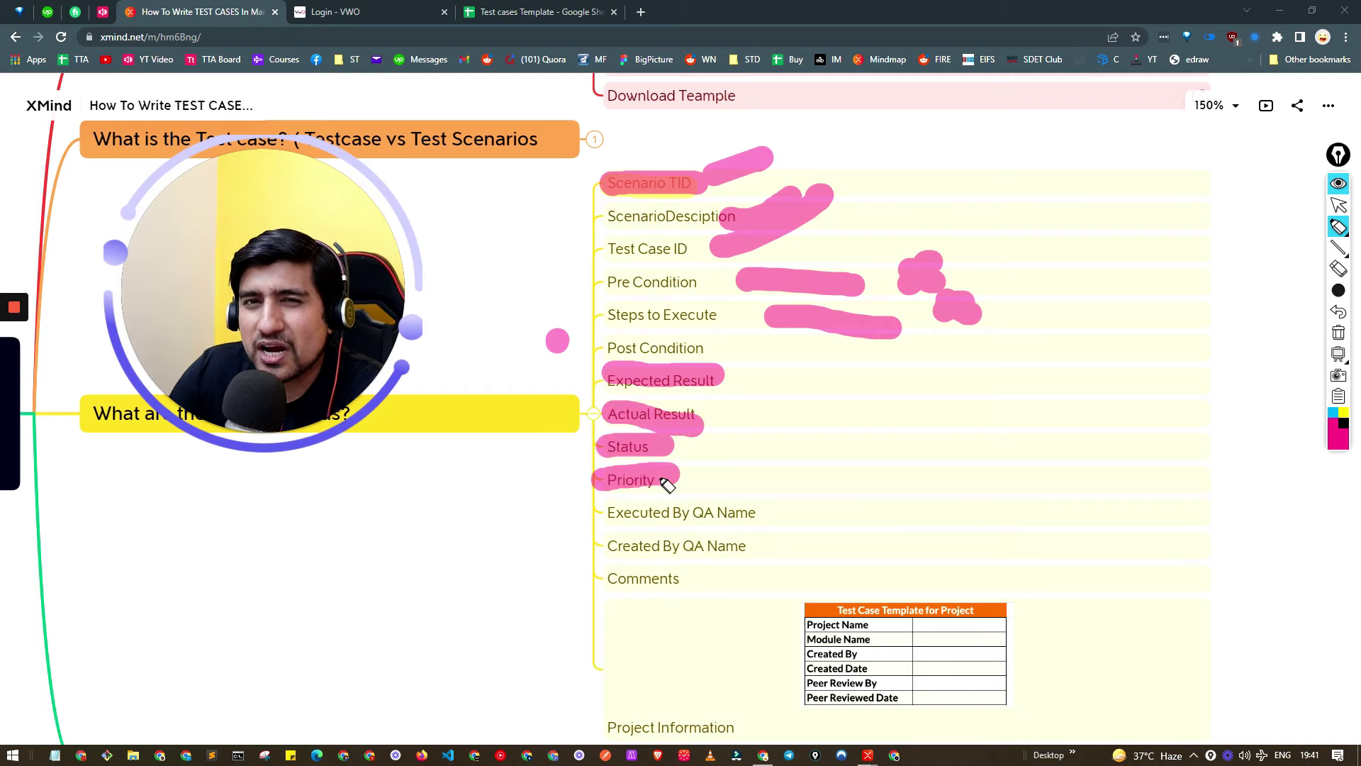
left_click_drag(614, 513, 753, 516)
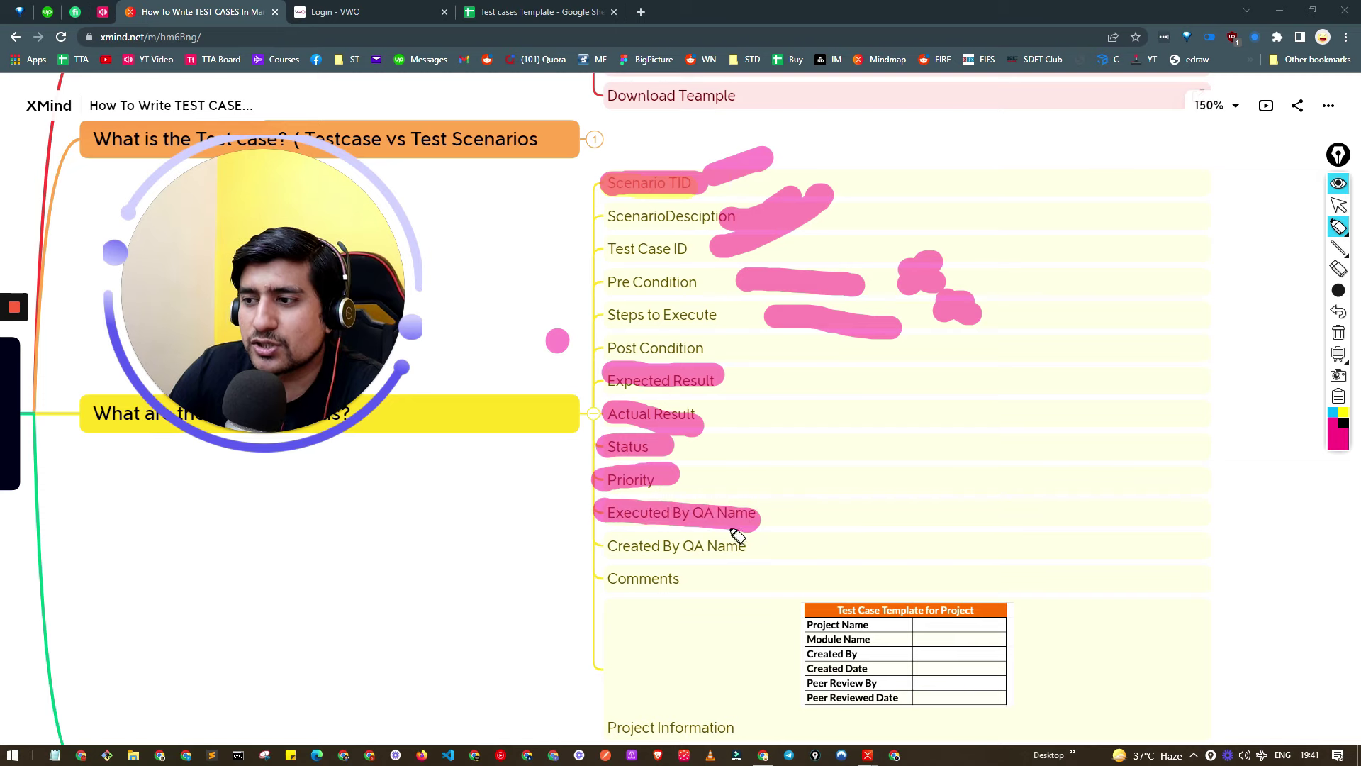
left_click_drag(632, 546, 759, 546)
left_click_drag(613, 578, 699, 578)
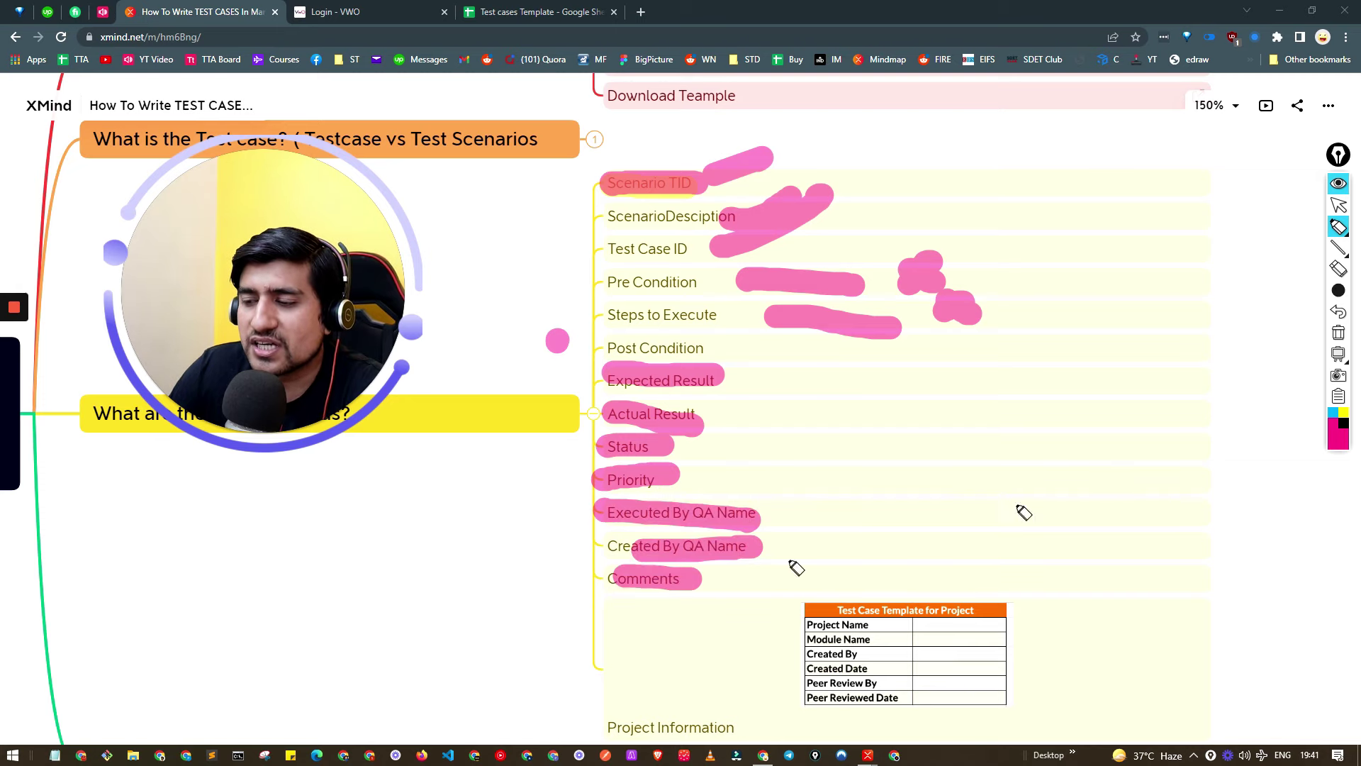
left_click(1339, 185)
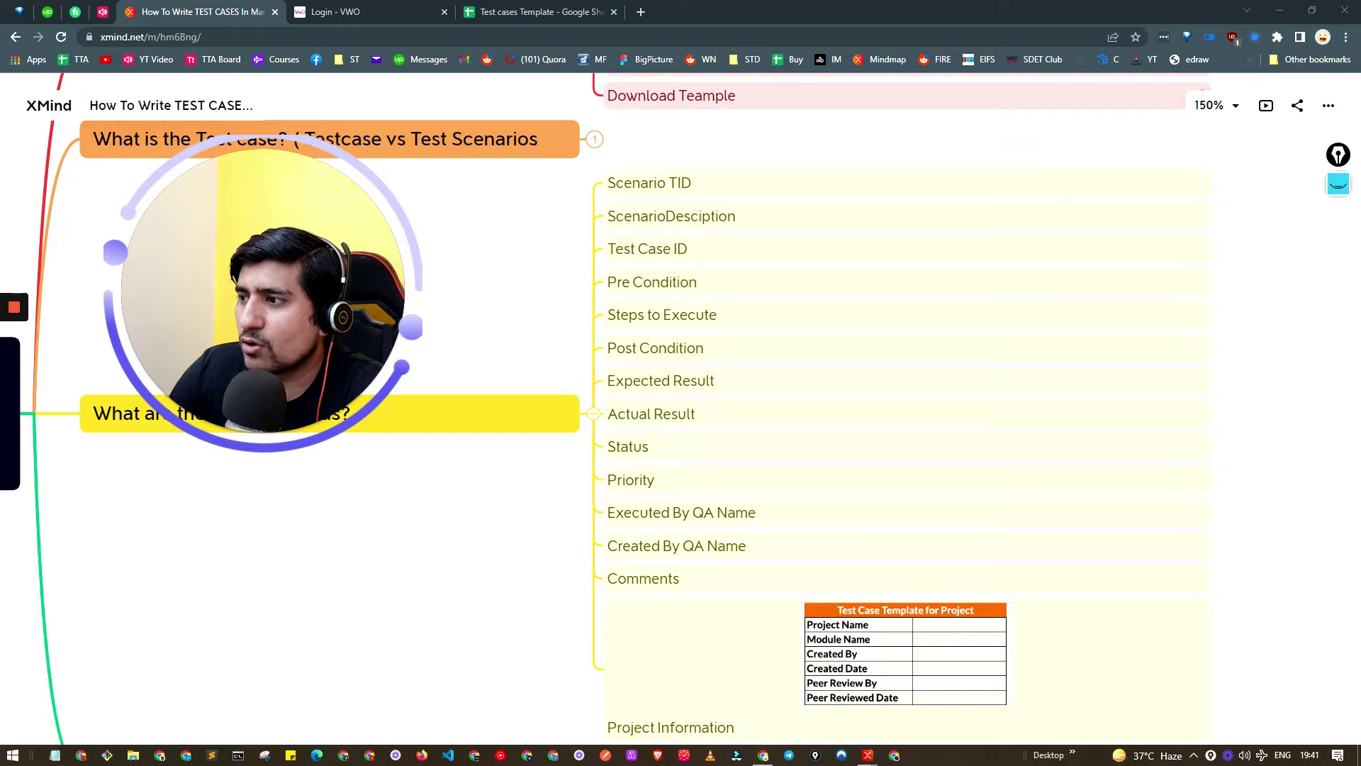
- Switch to the Test cases Template spreadsheet in Google Sheets and open its Sample sheet
scroll(681, 408, "down", 3)
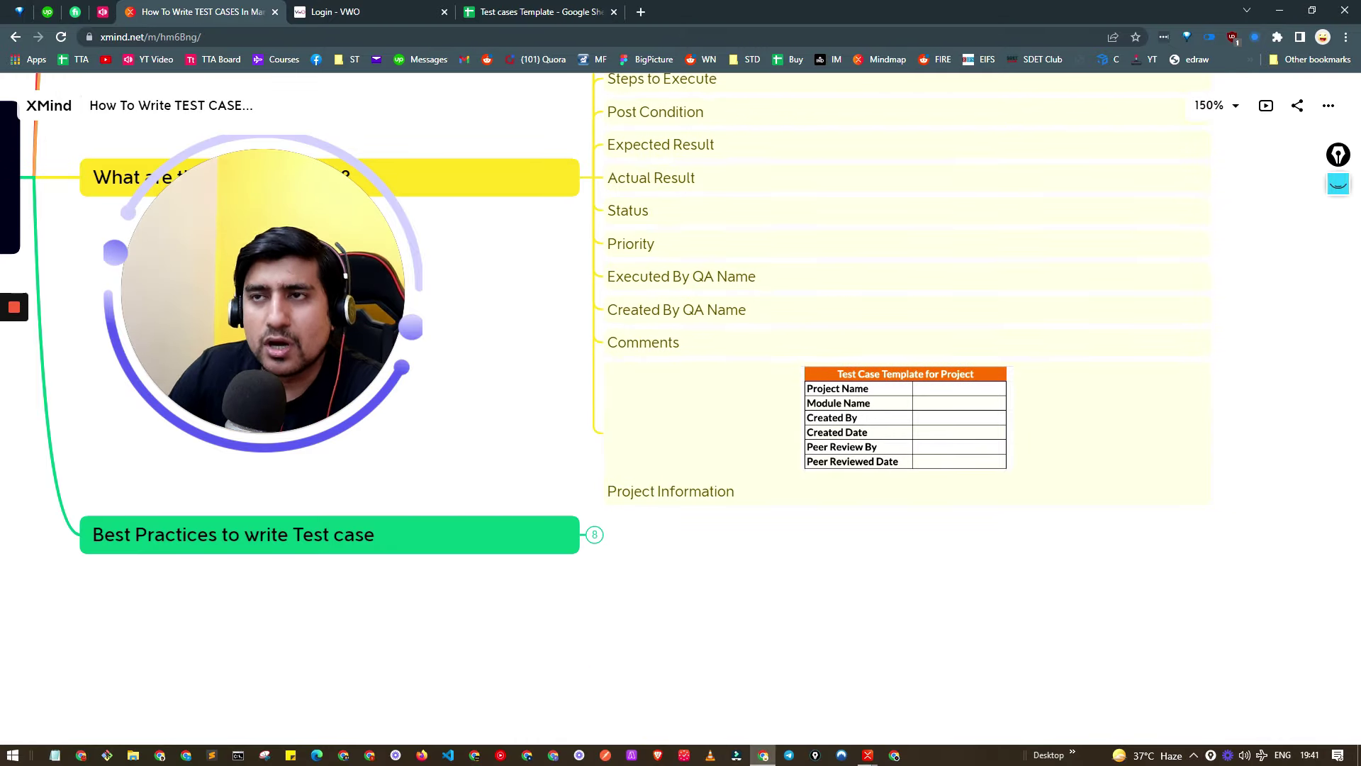
left_click(519, 12)
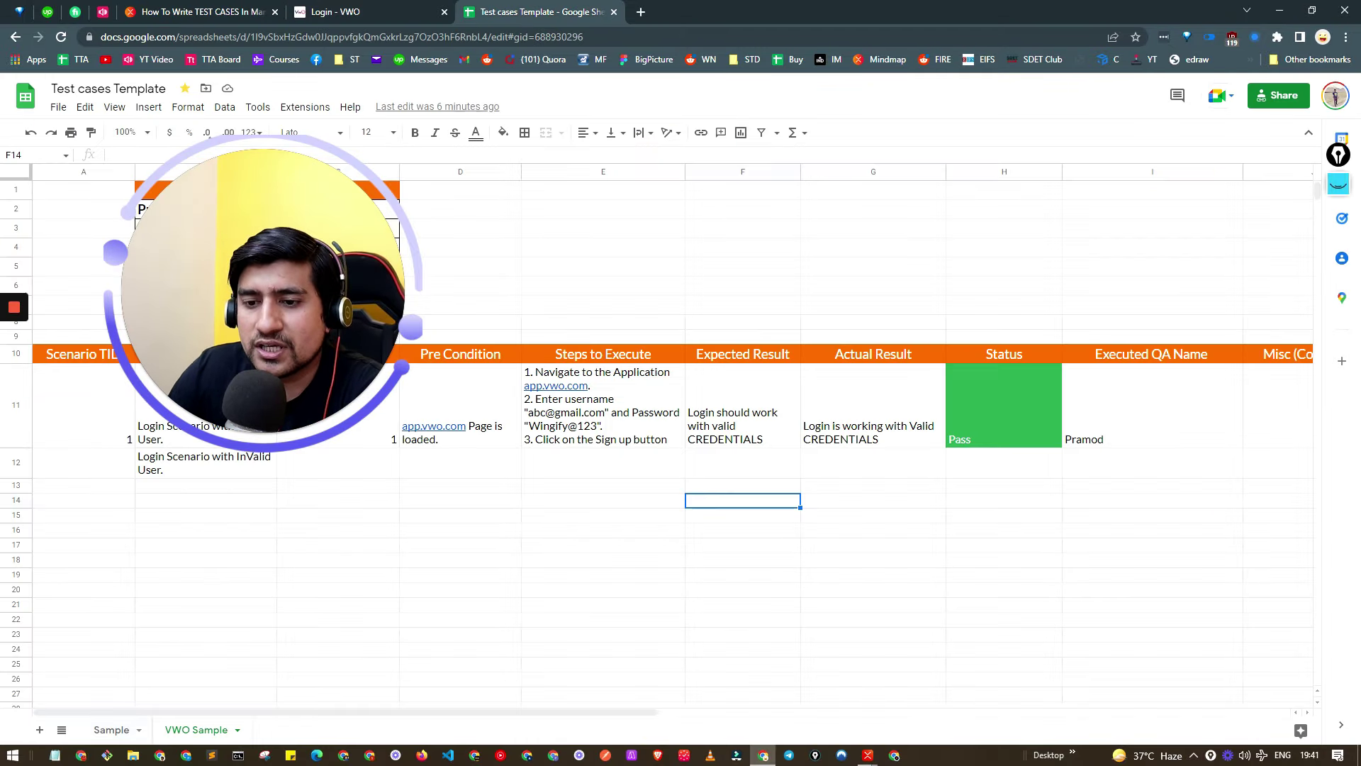
left_click(112, 729)
left_click_drag(231, 347, 155, 470)
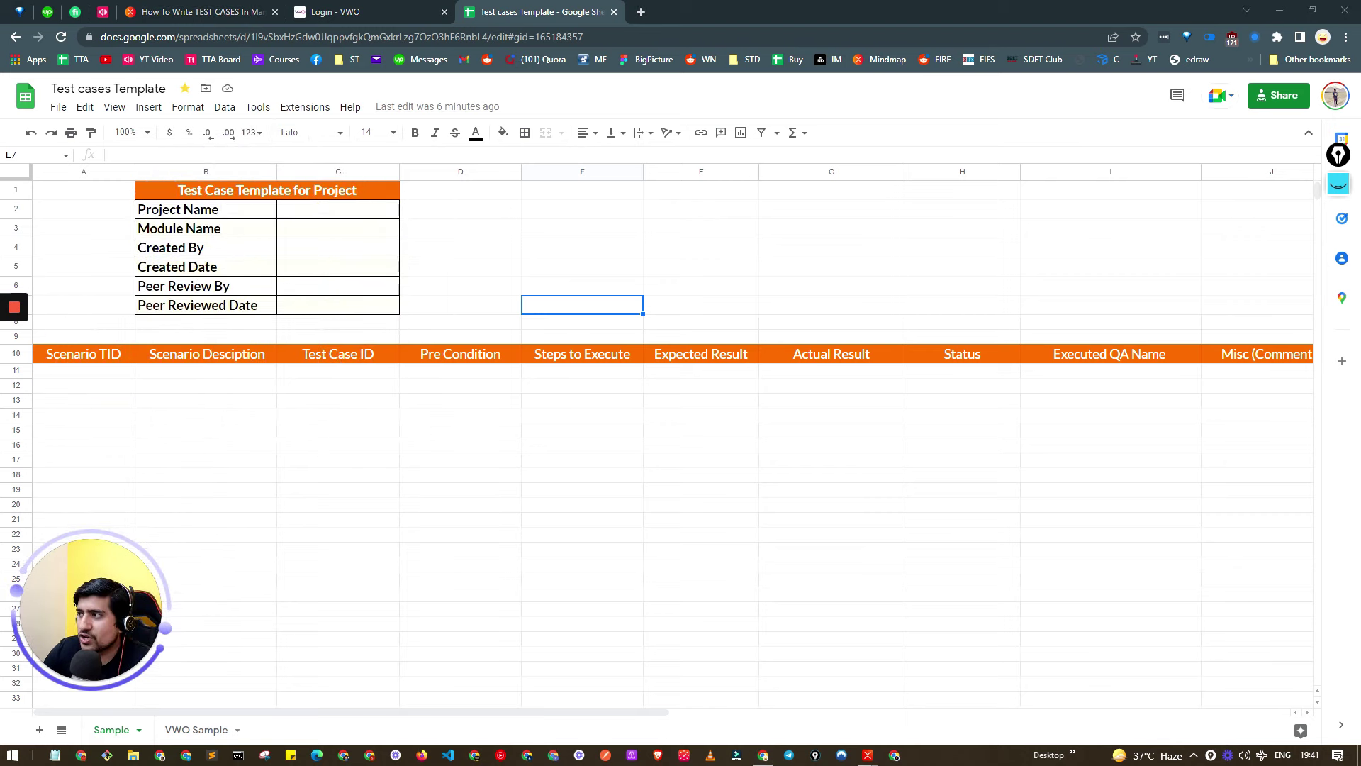
- Clear the old markings and highlight the value cells from Project Name to Peer Reviewed Date in the project information table
left_click(1339, 185)
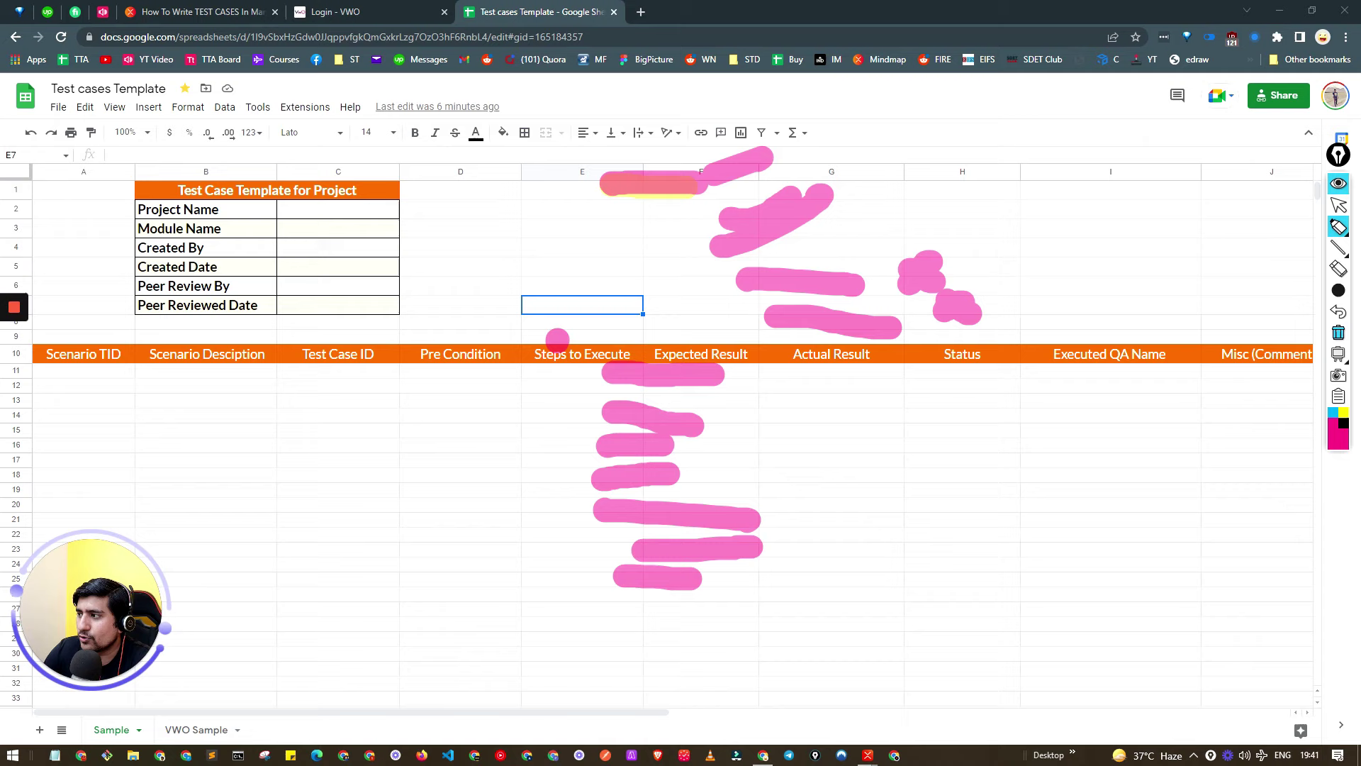
left_click(1338, 332)
left_click_drag(287, 207, 392, 216)
left_click_drag(286, 232, 379, 235)
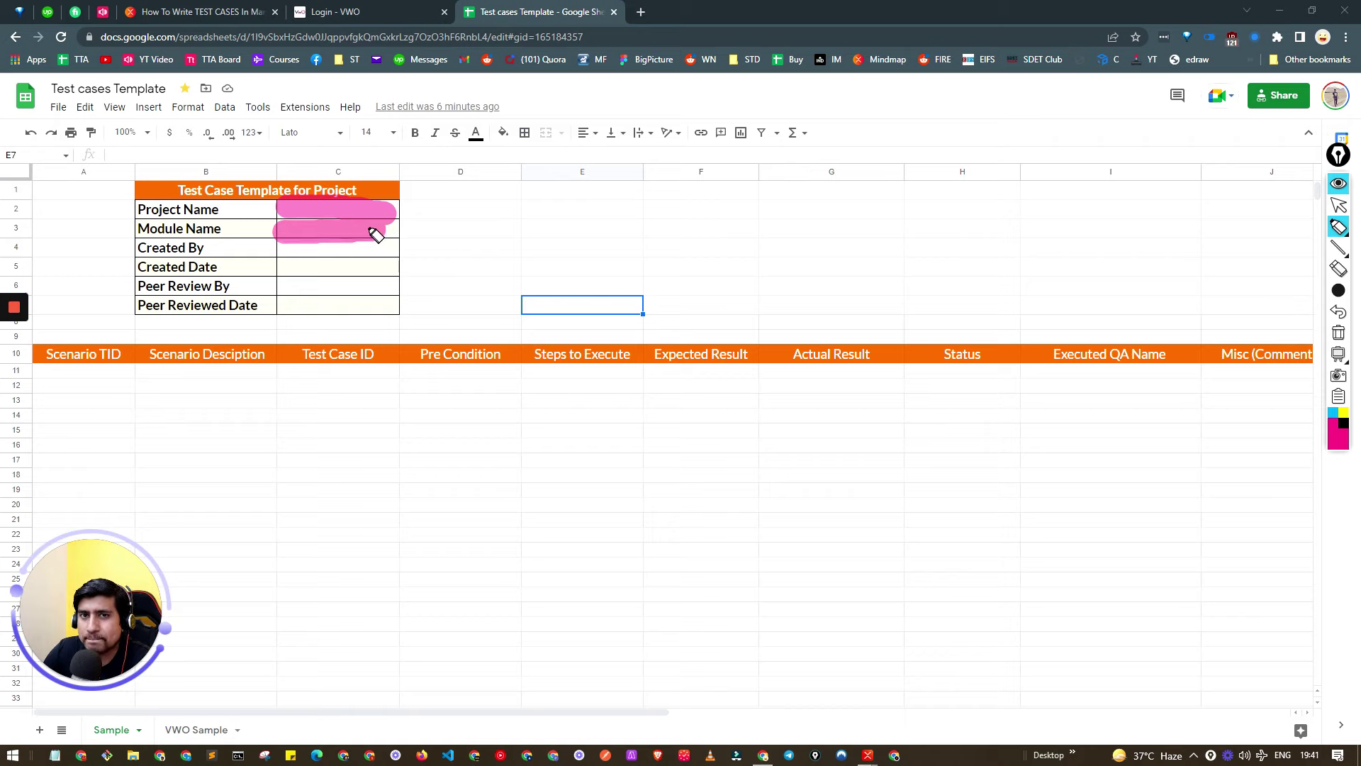
mouse_move(285, 252)
left_mouse_down()
mouse_move(386, 253)
mouse_move(386, 270)
left_mouse_up()
left_click_drag(290, 286, 419, 310)
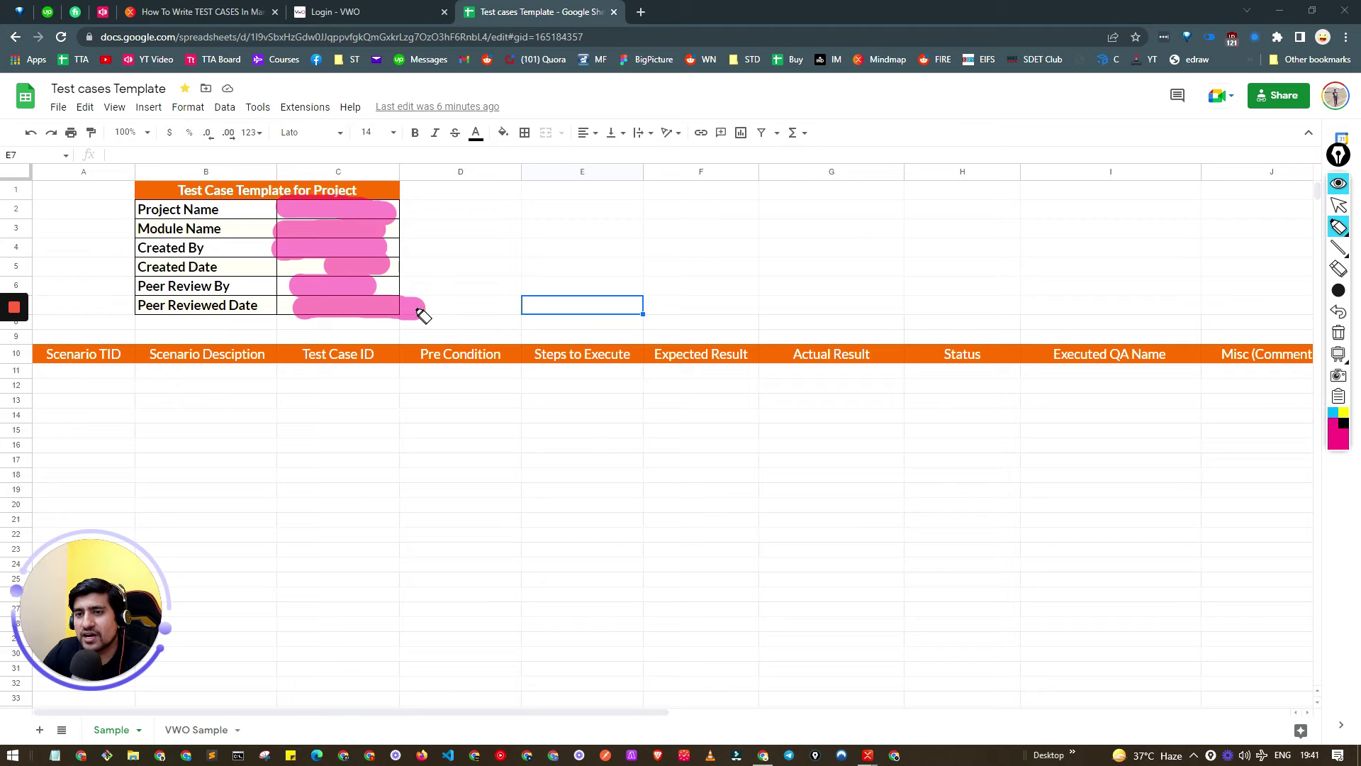
- Mark the empty row beneath the test case column headers, clear all markings and hide the annotation tools
left_click_drag(55, 376, 1286, 395)
left_click_drag(1263, 260, 1253, 336)
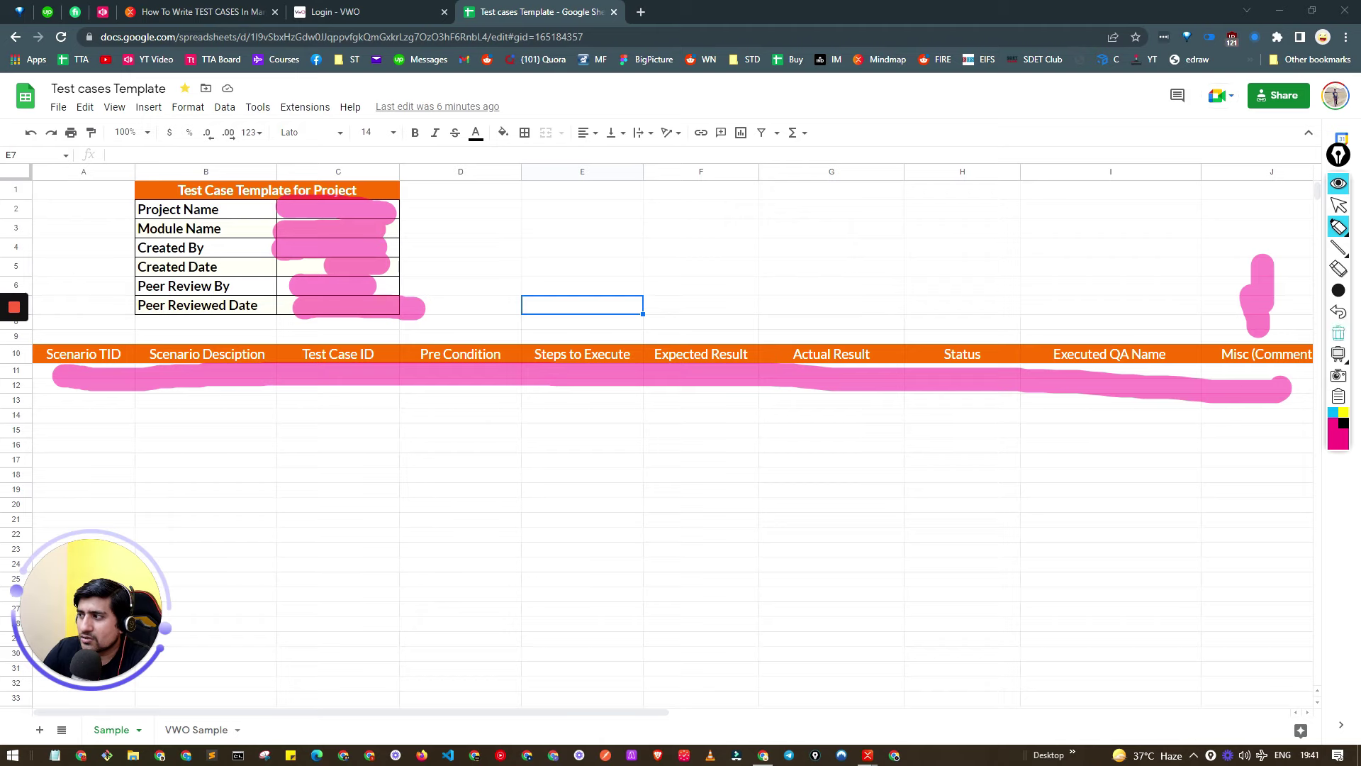
left_click(1339, 332)
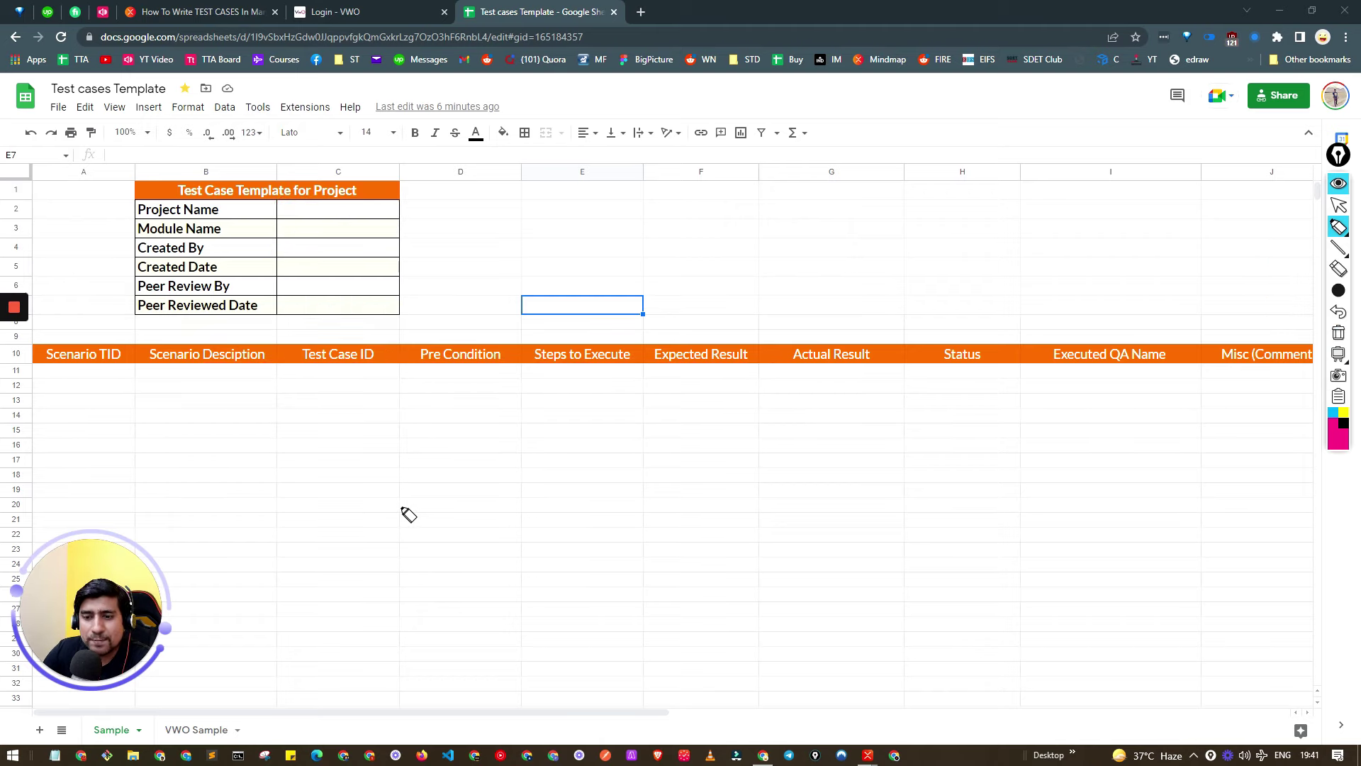
left_click(1339, 183)
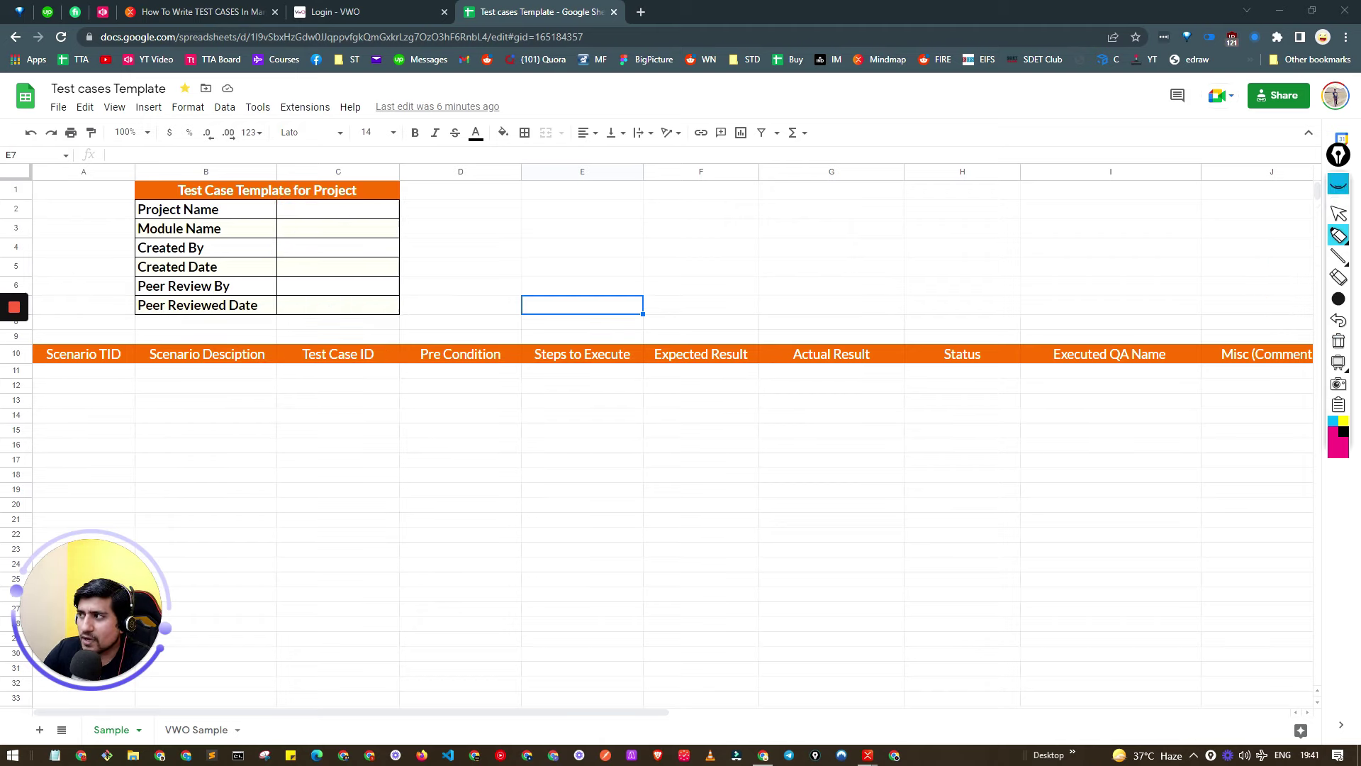
- Open the VWO Sample sheet and enter Vwo as the Project Name
left_click(197, 730)
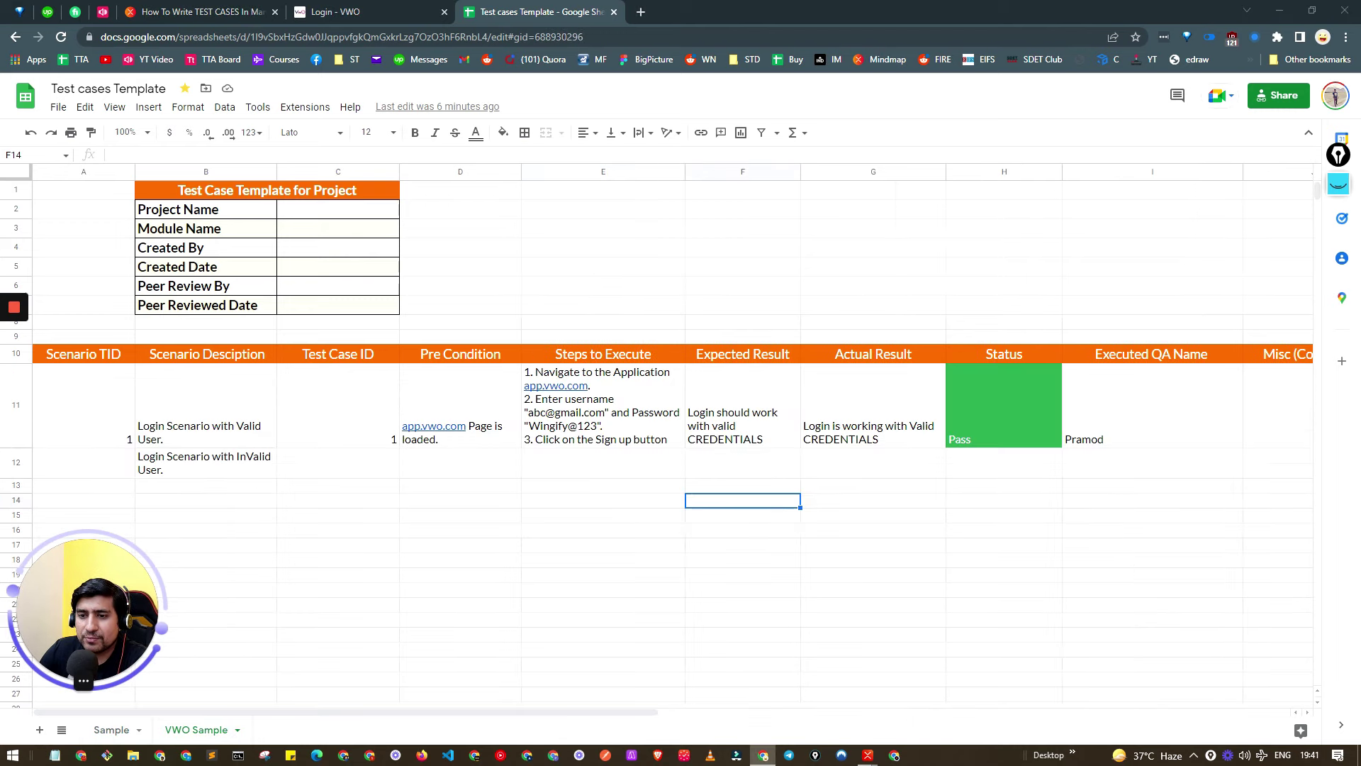
left_click_drag(88, 609, 88, 637)
left_click(206, 411)
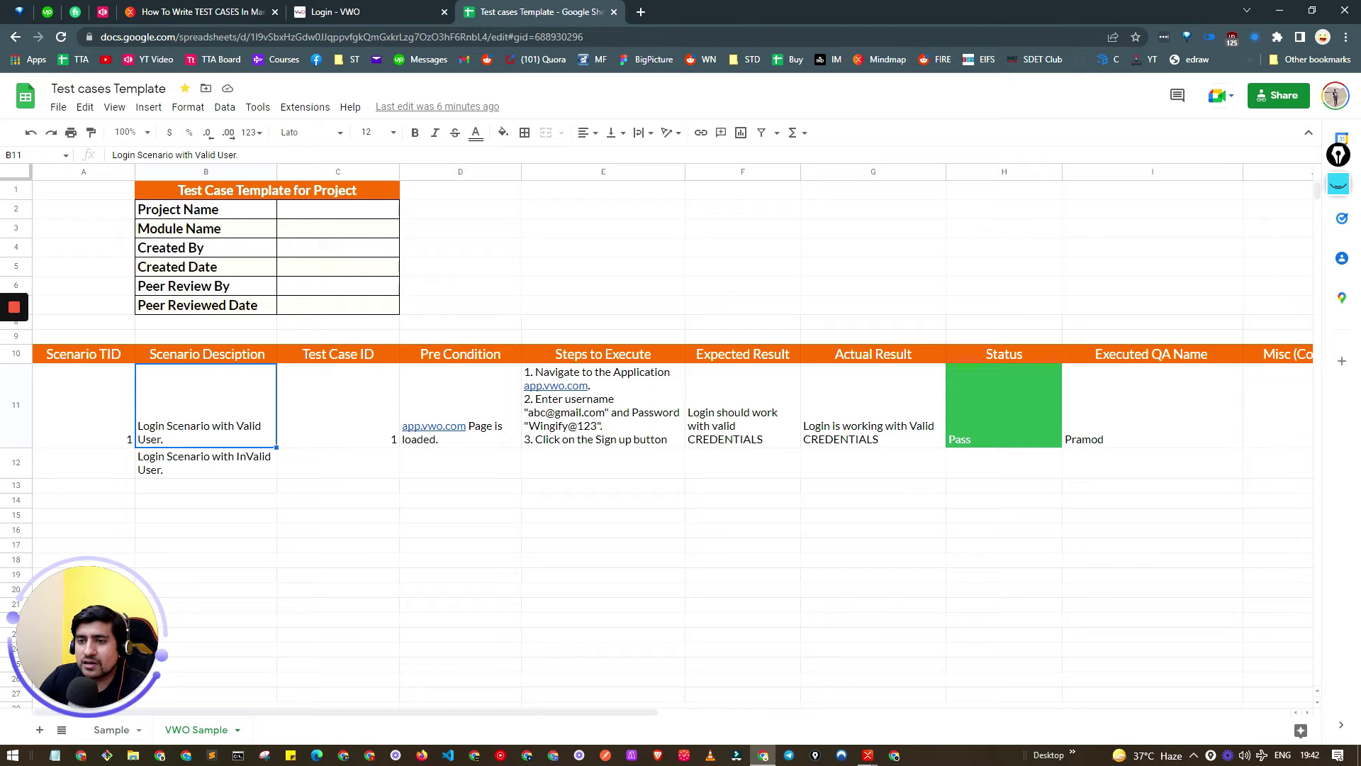
left_click(339, 209)
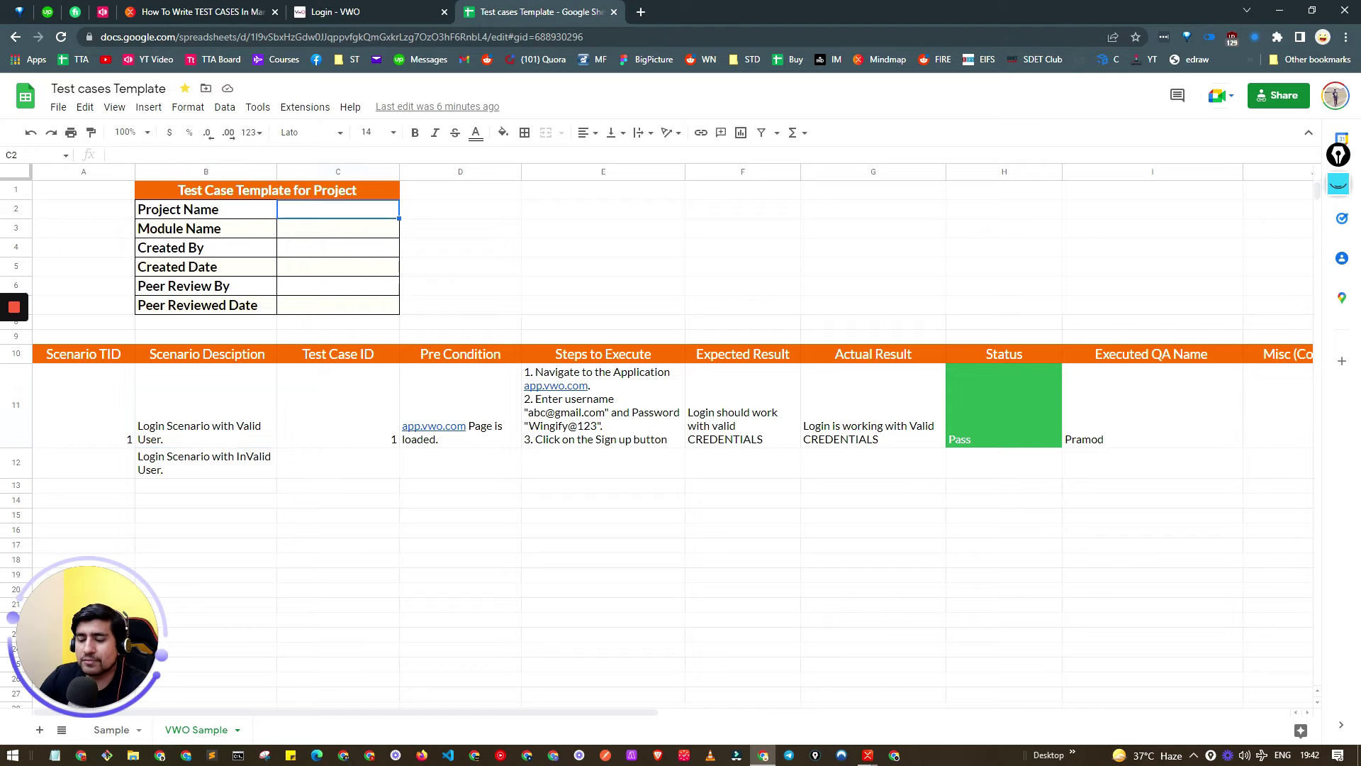
type("Vwo Login")
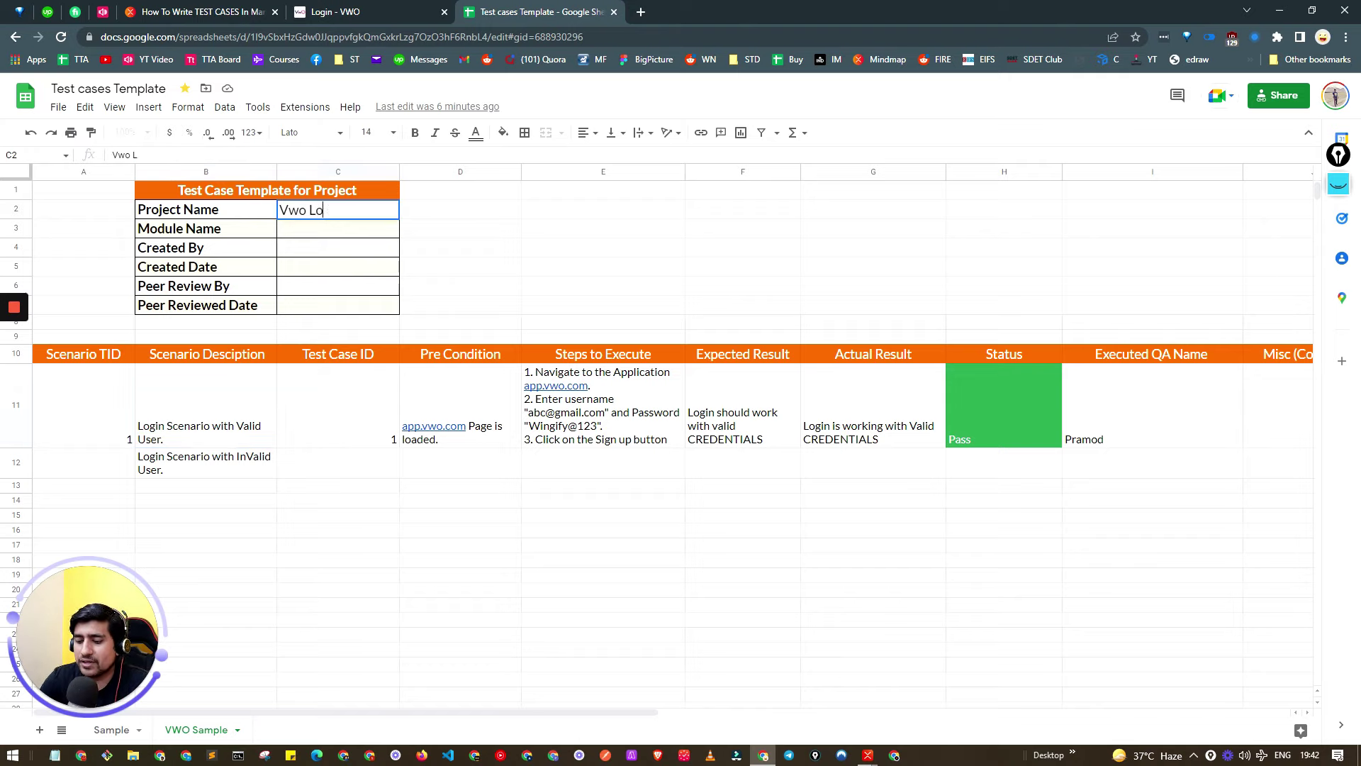
key("BackSpace")
key("BackSpace")
key("BackSpace")
key("BackSpace")
key("BackSpace")
key("BackSpace")
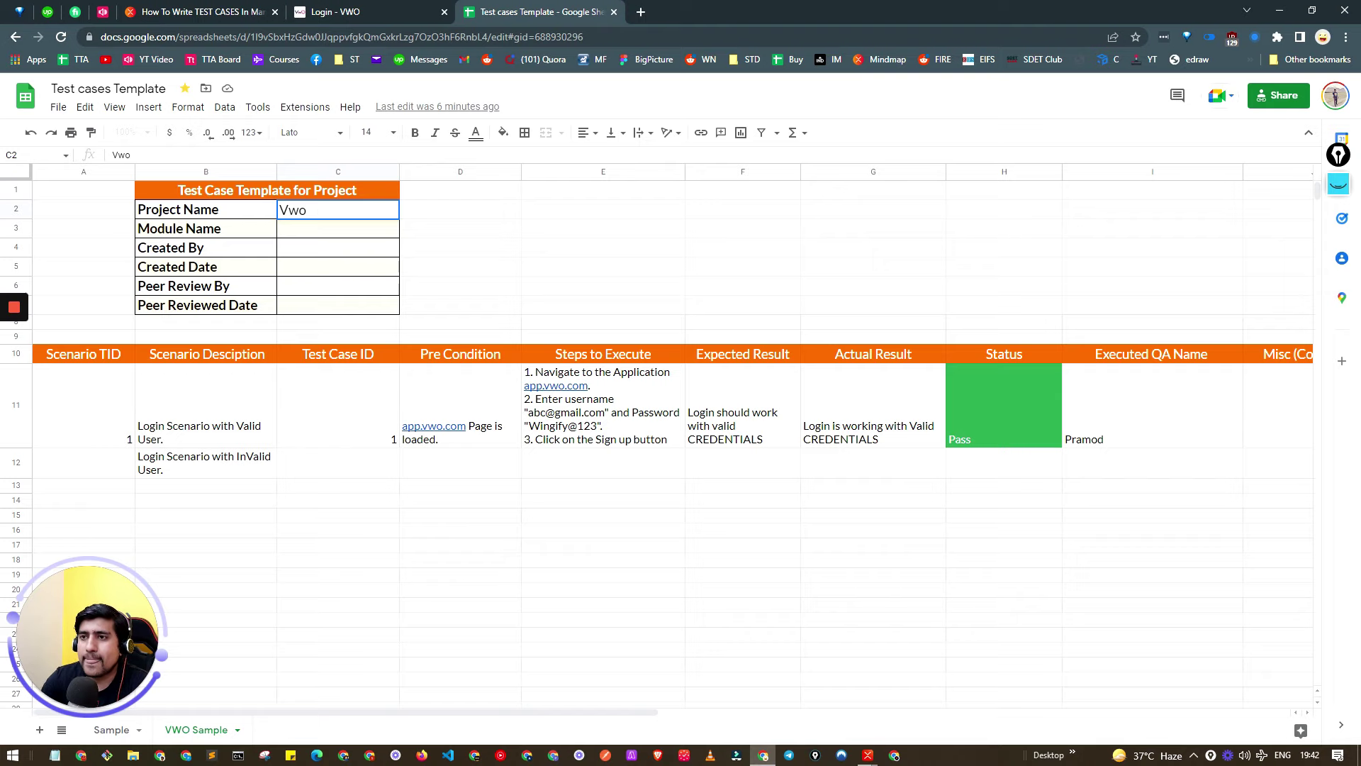
key("Return")
- Enter login Page as the Module Name and fill in the author's name for Created By
type("login Page")
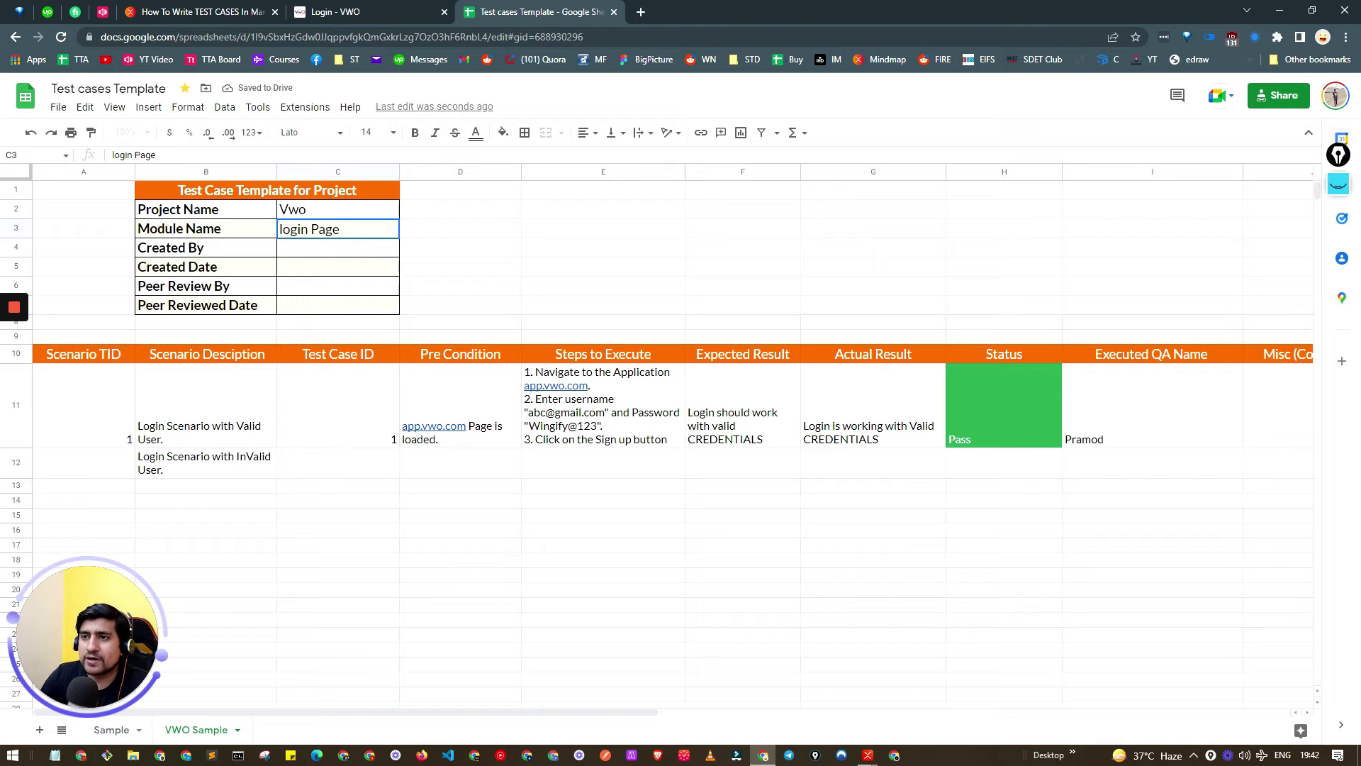
key("Return")
type("pramod")
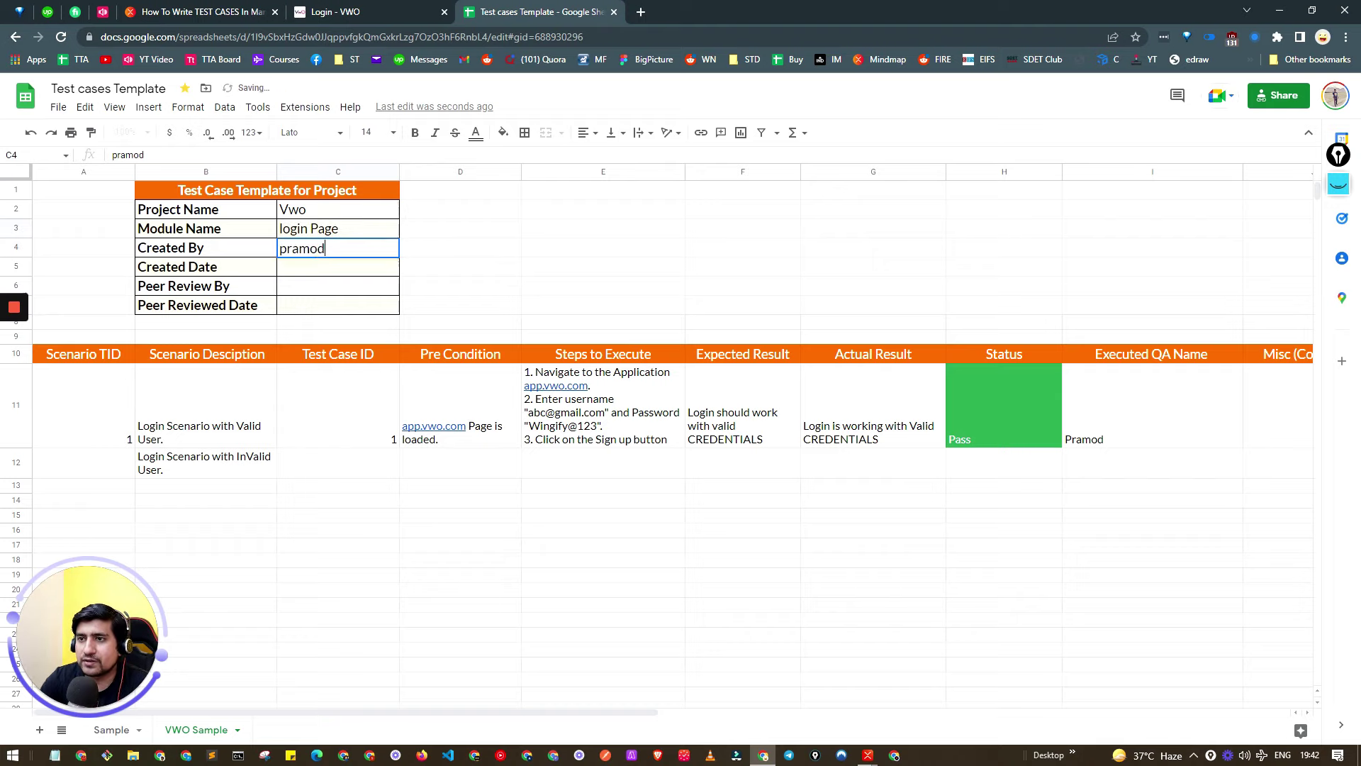
key("Return")
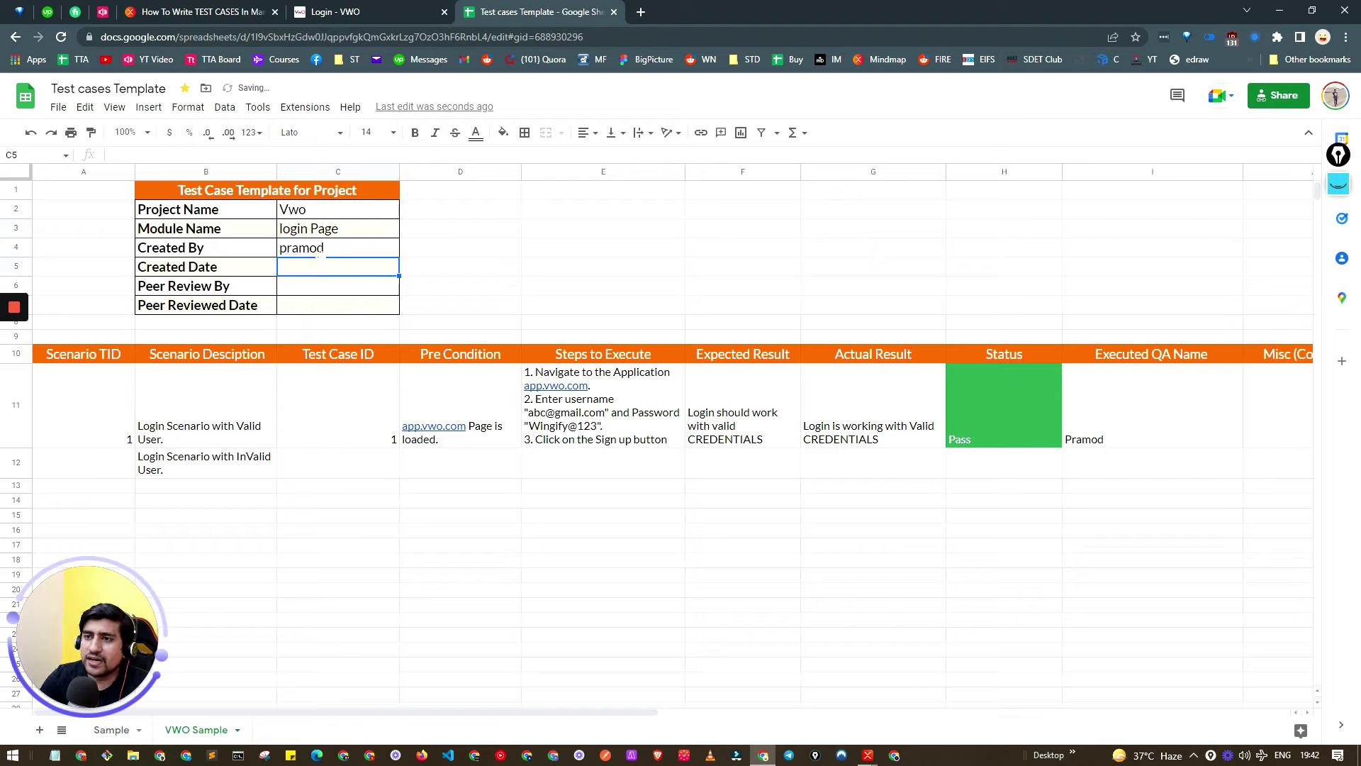
- Enter 1/205/2023 as the Created Date in the project information table
type("12")
key("BackSpace")
key("BackSpace")
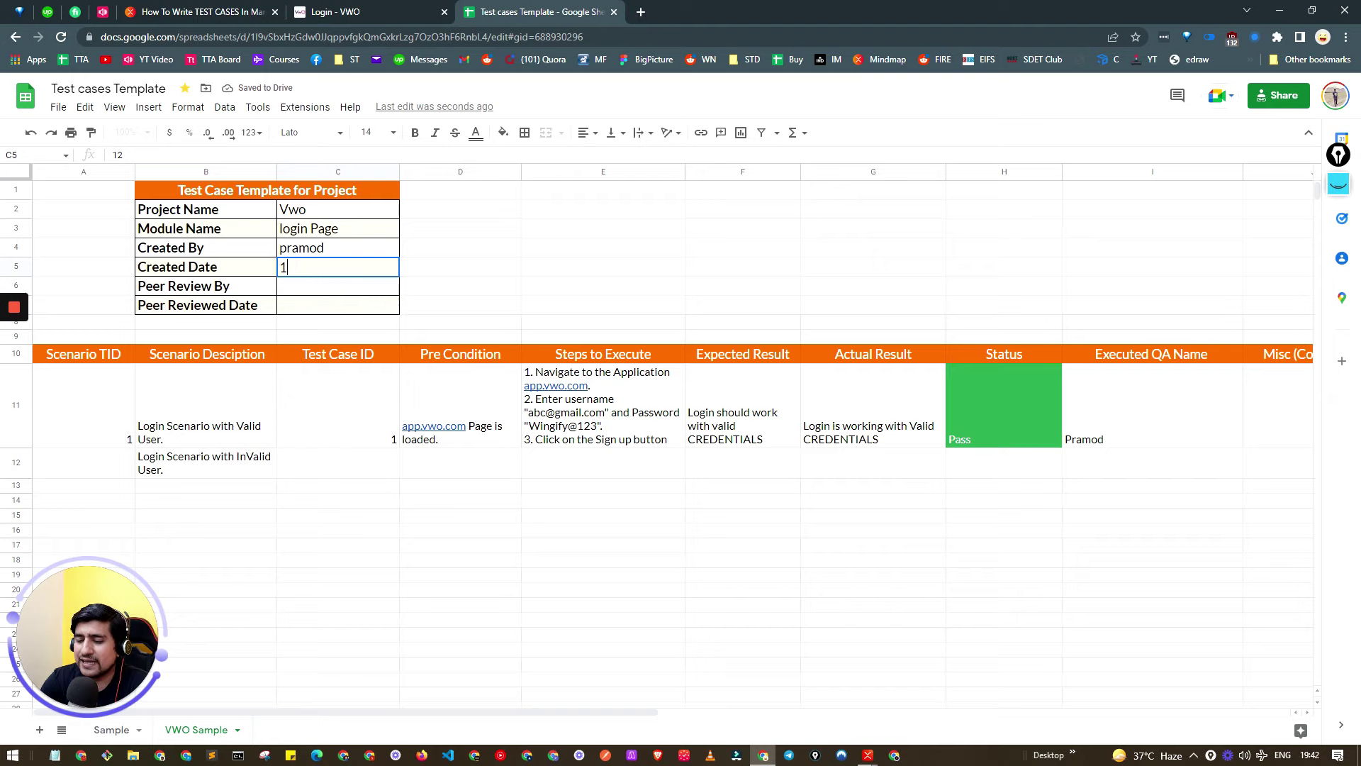
type("1/205/")
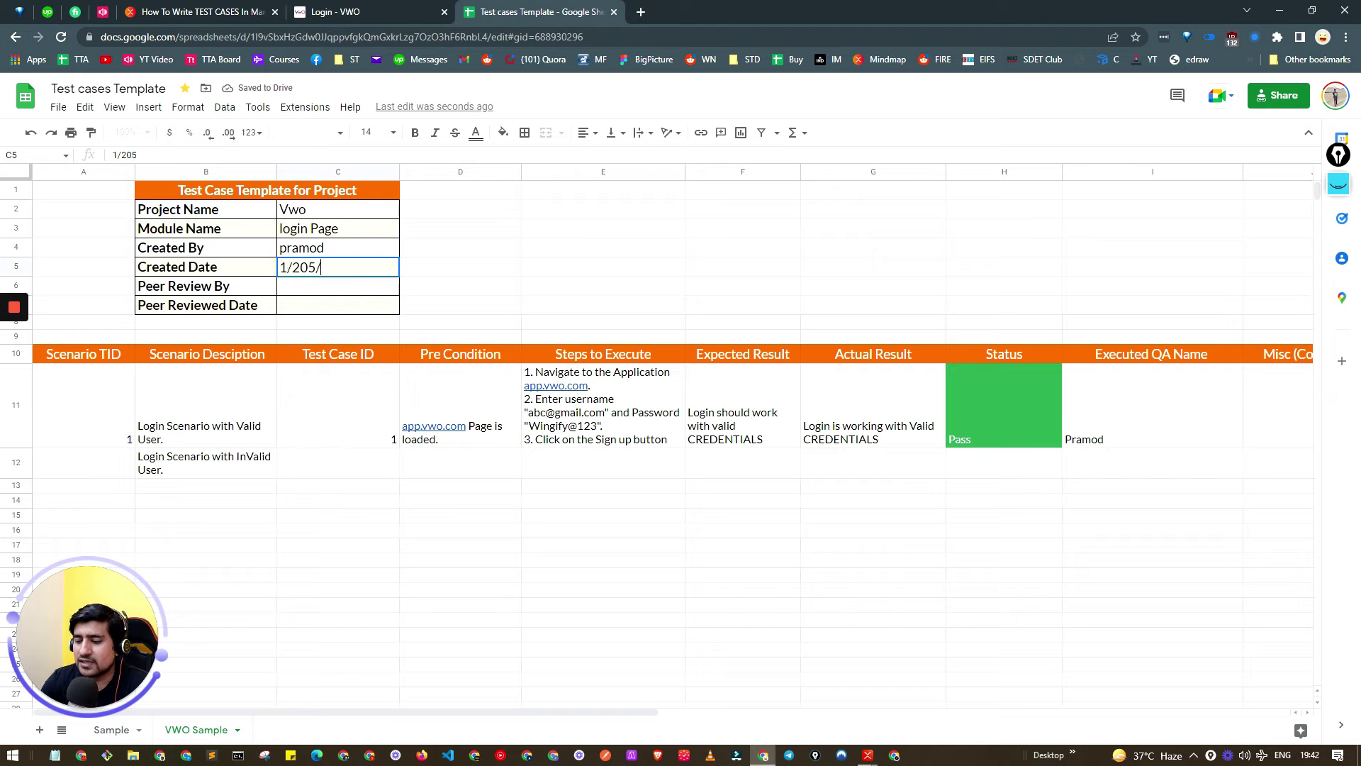
type("2023")
key("Return")
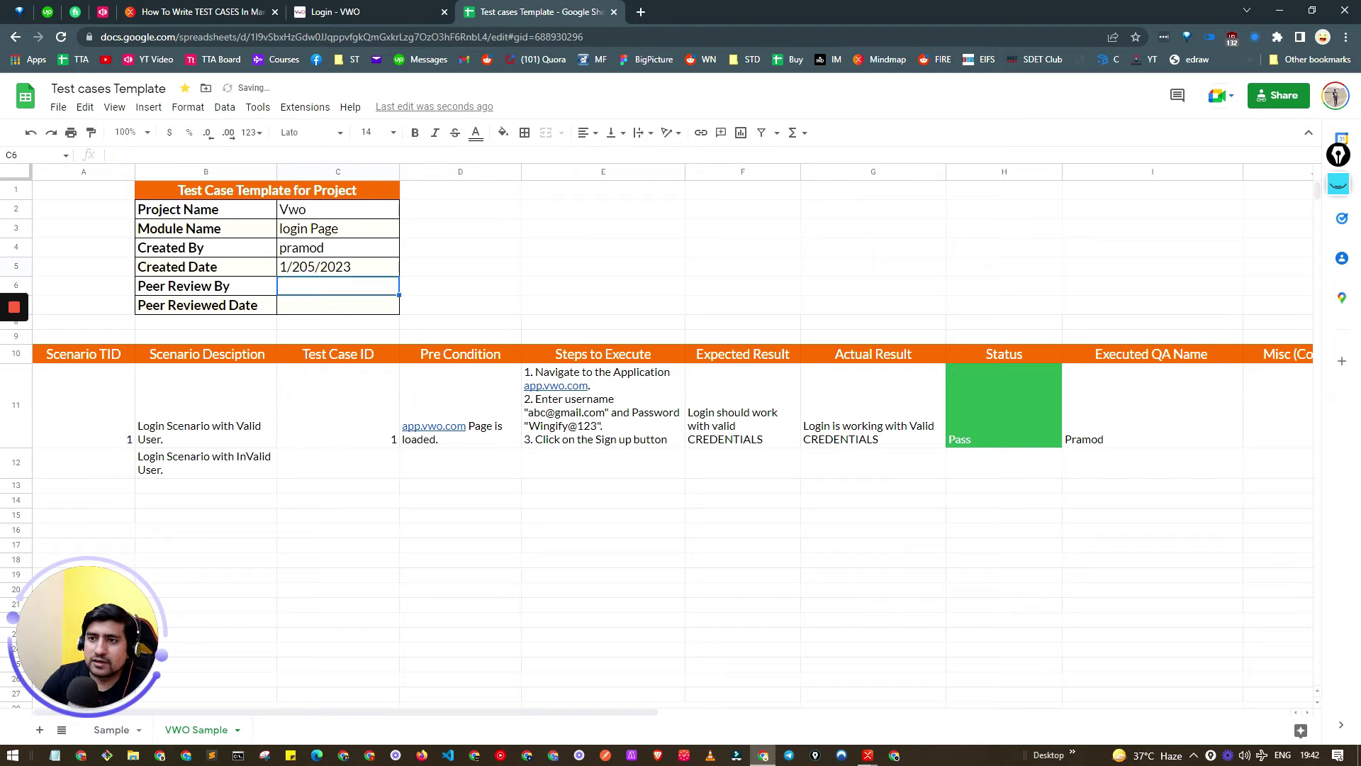
- Fill in the reviewer's name for Peer Review By and set the Peer Reviewed Date to 02/03/25
type("Amit")
key("Return")
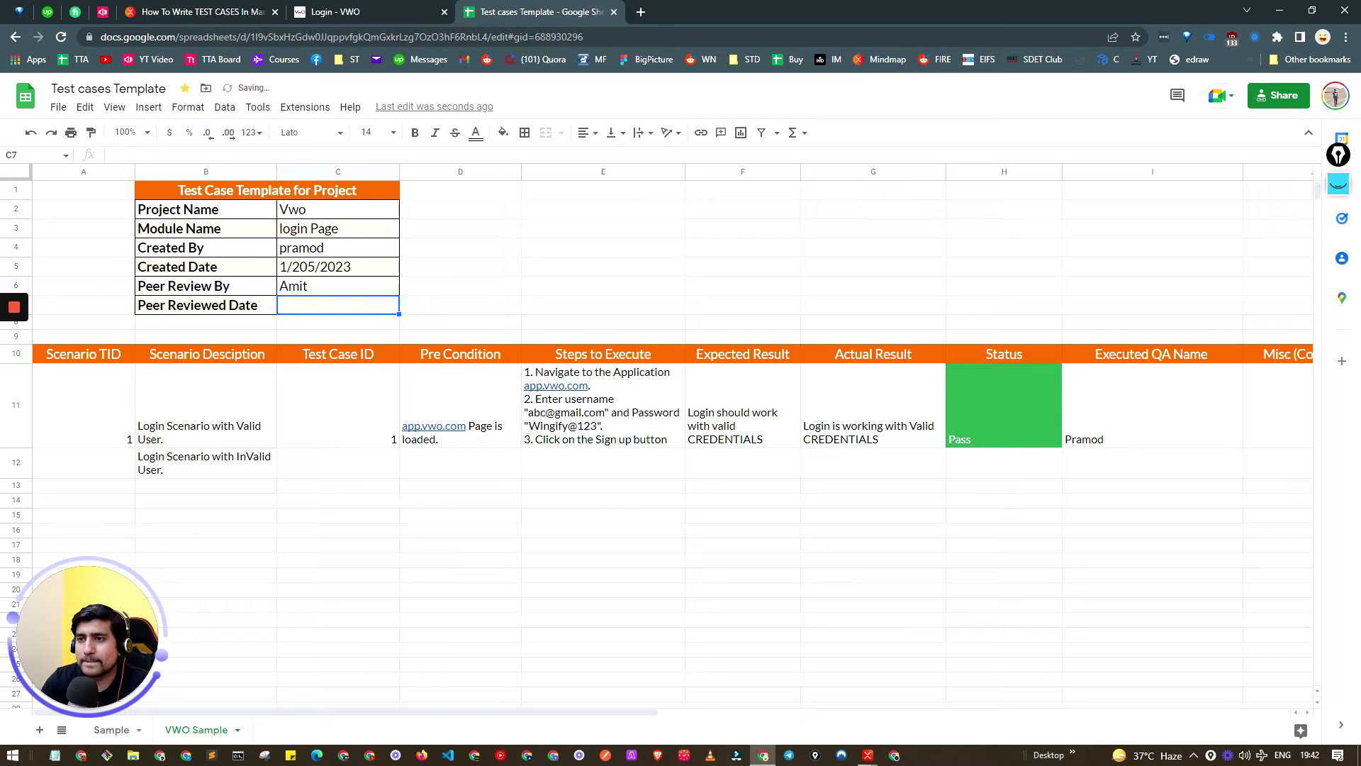
type("02/")
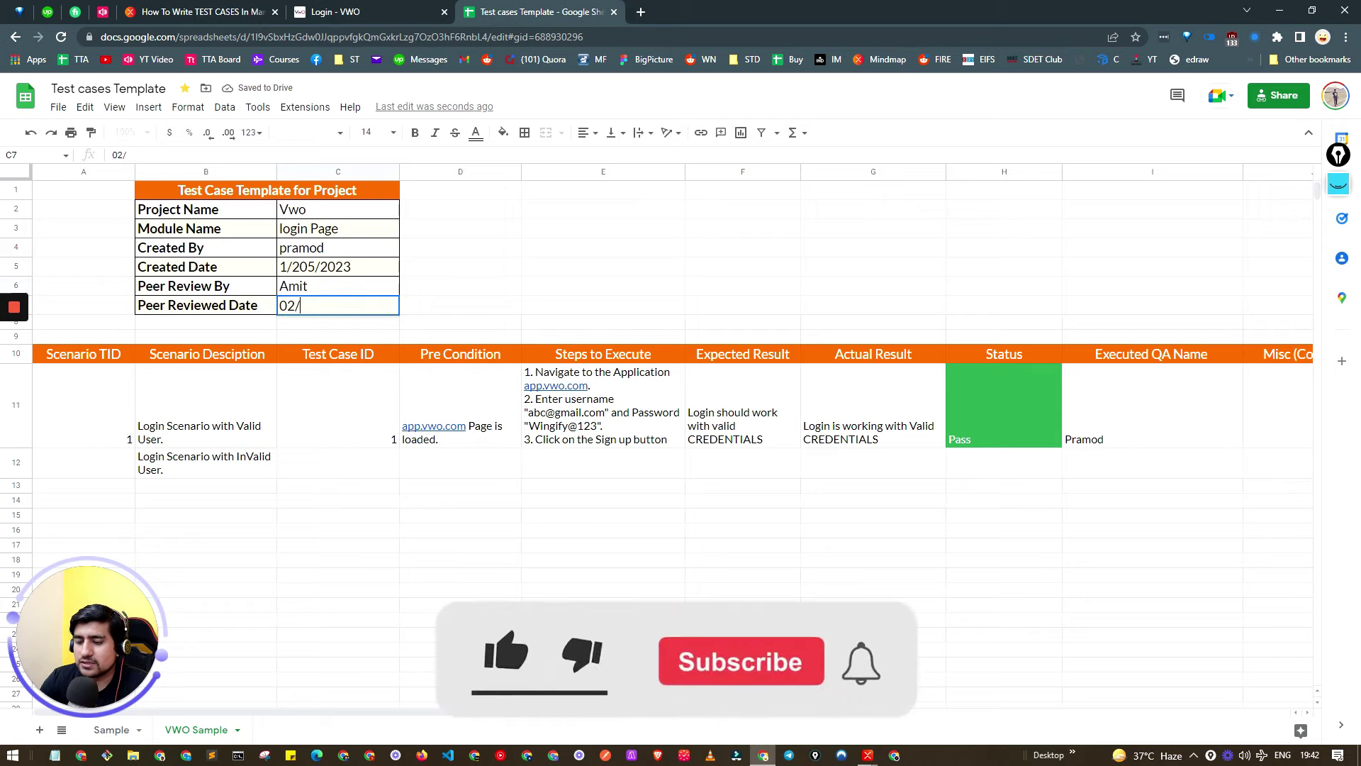
type("03/")
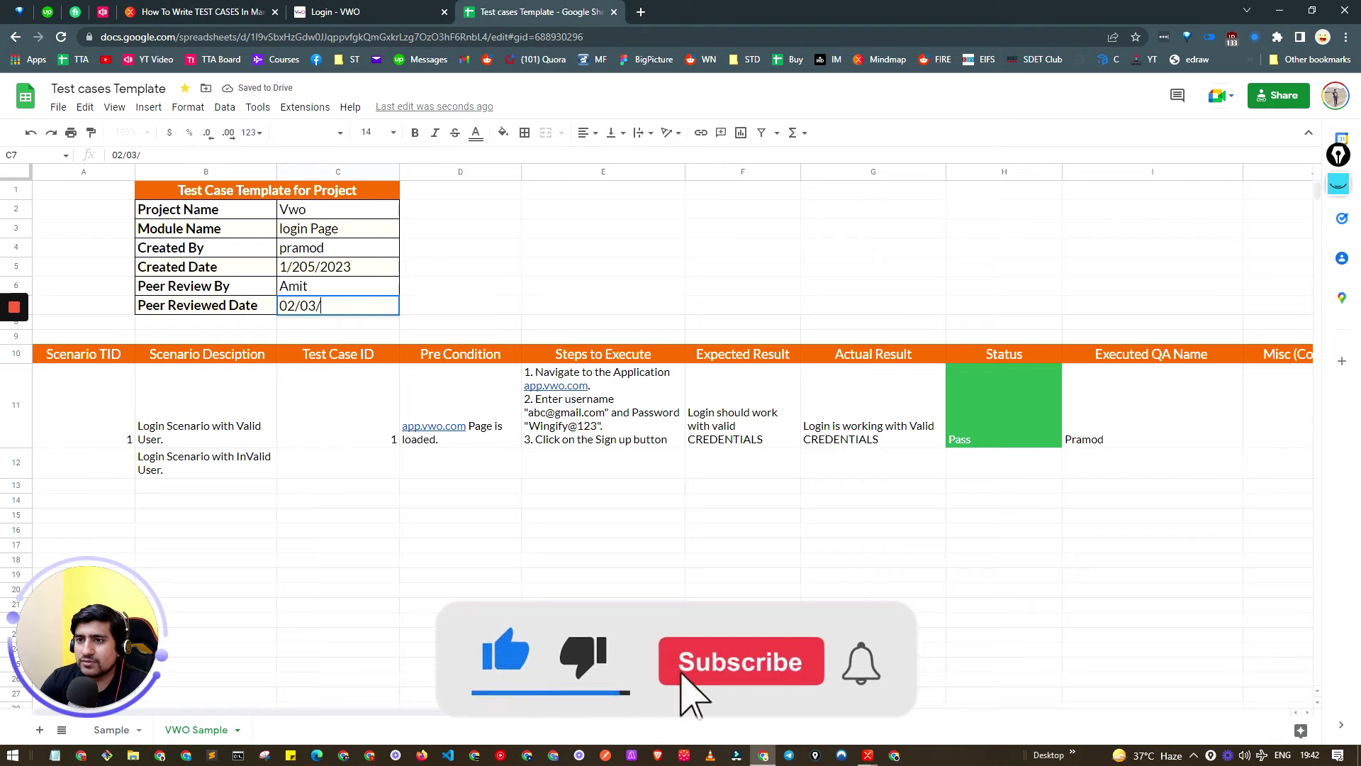
type("25")
key("Return")
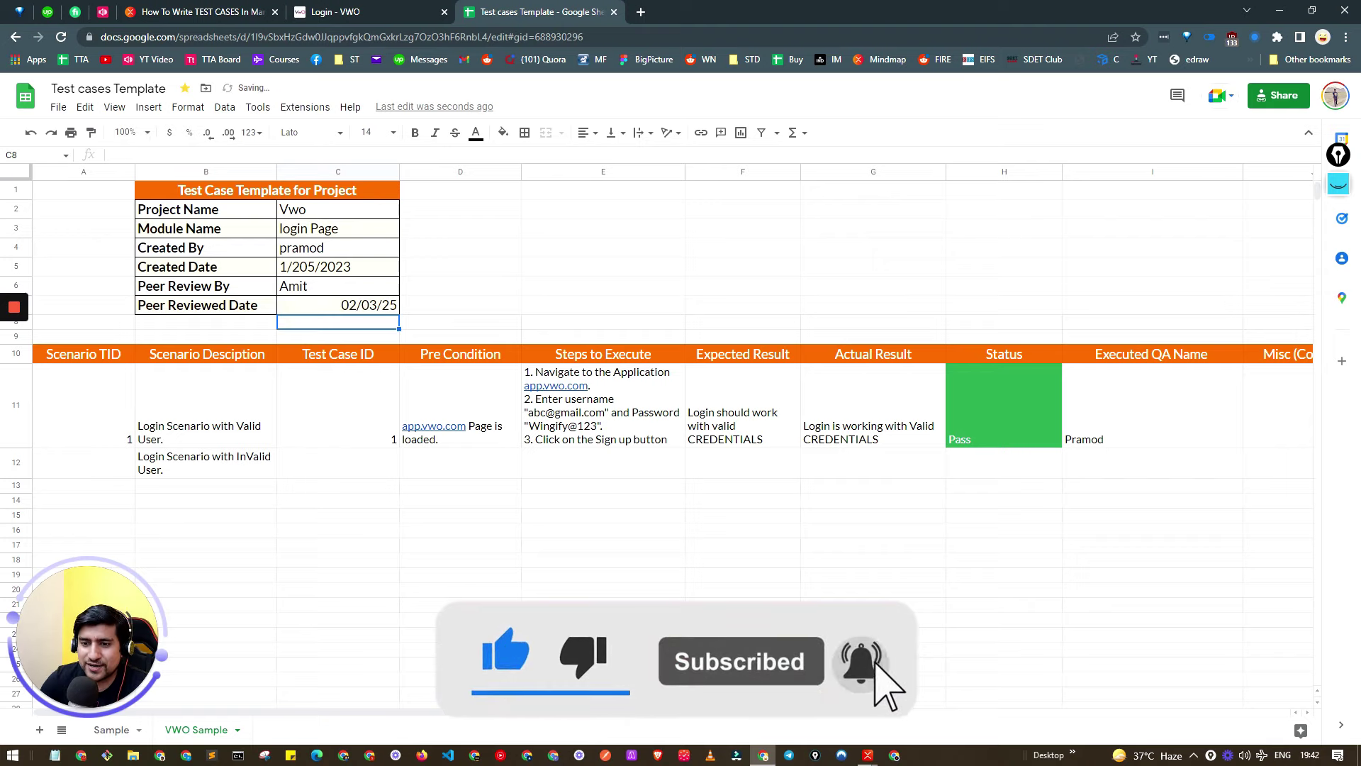
- Examine the login test case's scenario ID, descriptions, test case ID and precondition, and switch to the VWO login page in the browser
left_click(338, 406)
left_click(205, 406)
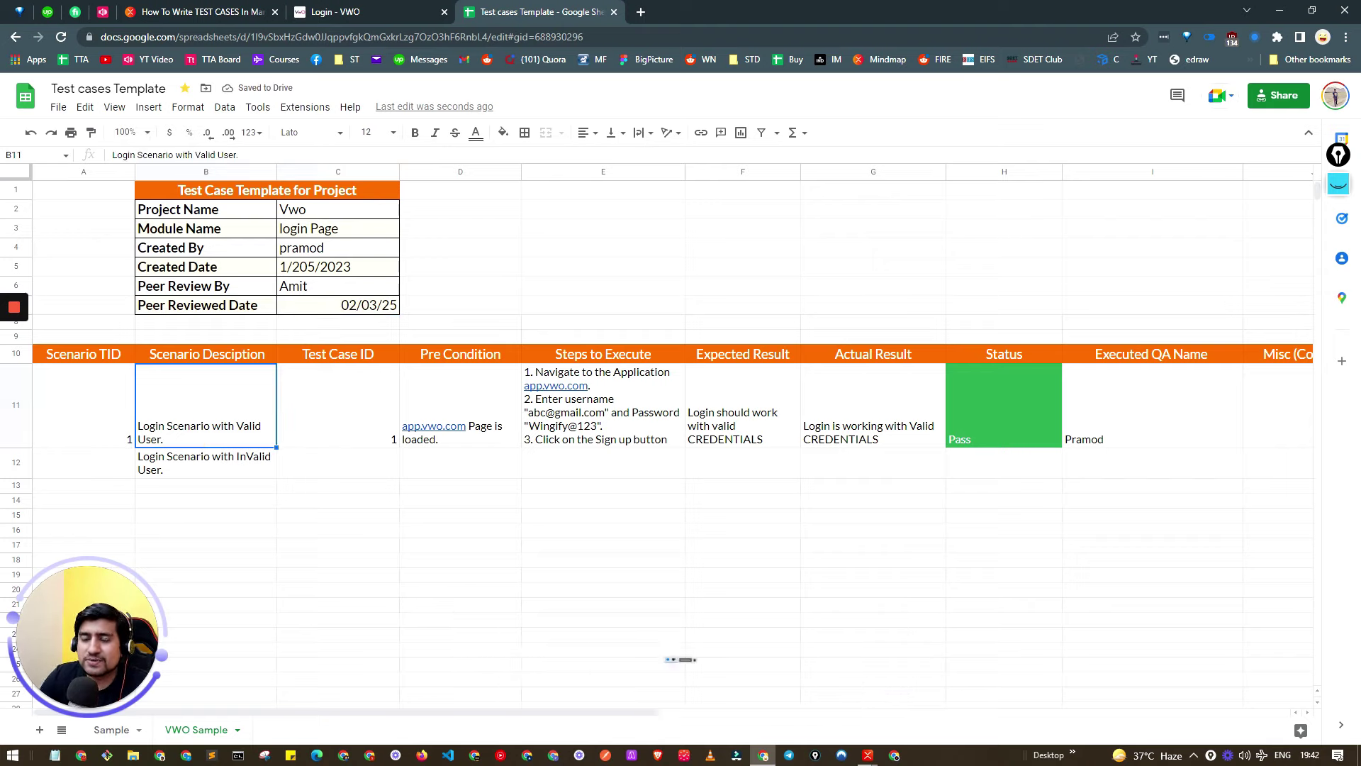
left_click(83, 406)
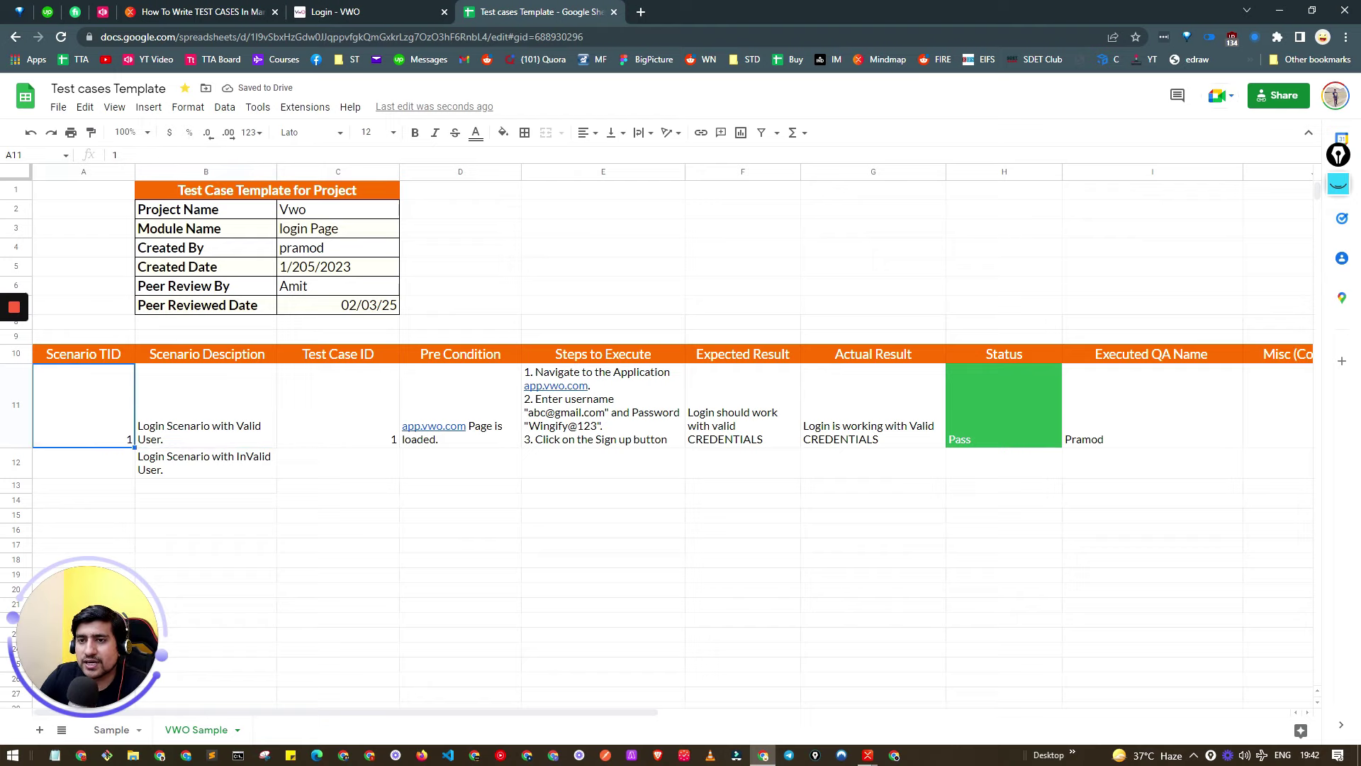
left_click(205, 406)
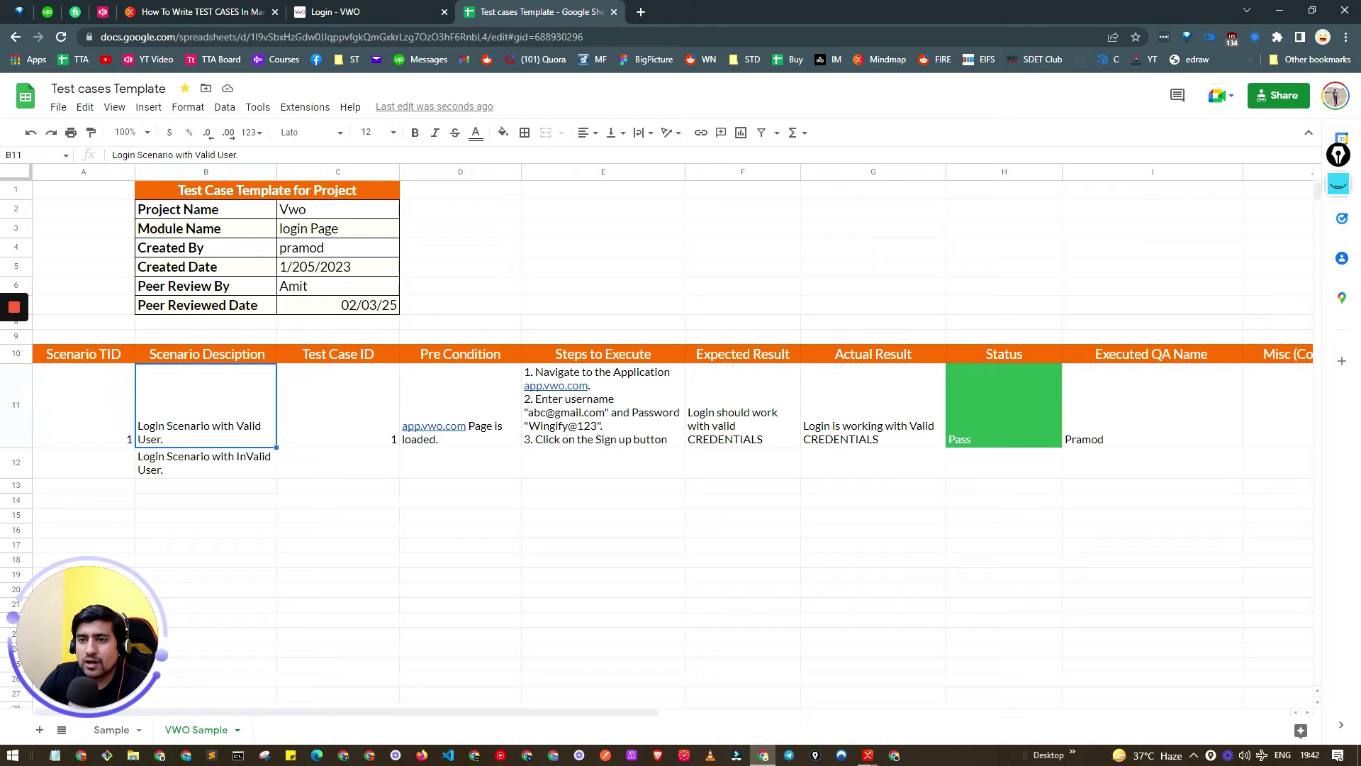
left_click(205, 463)
left_click(206, 406)
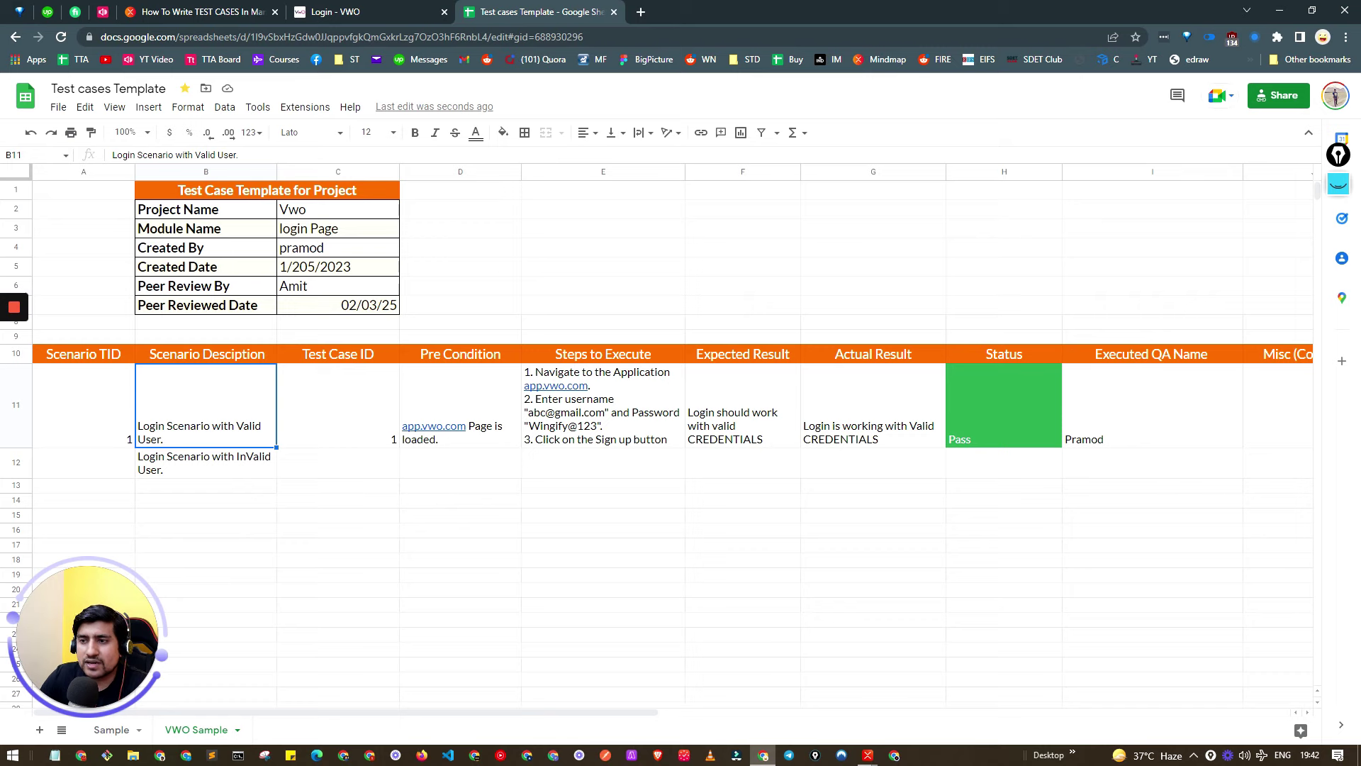
left_click(337, 406)
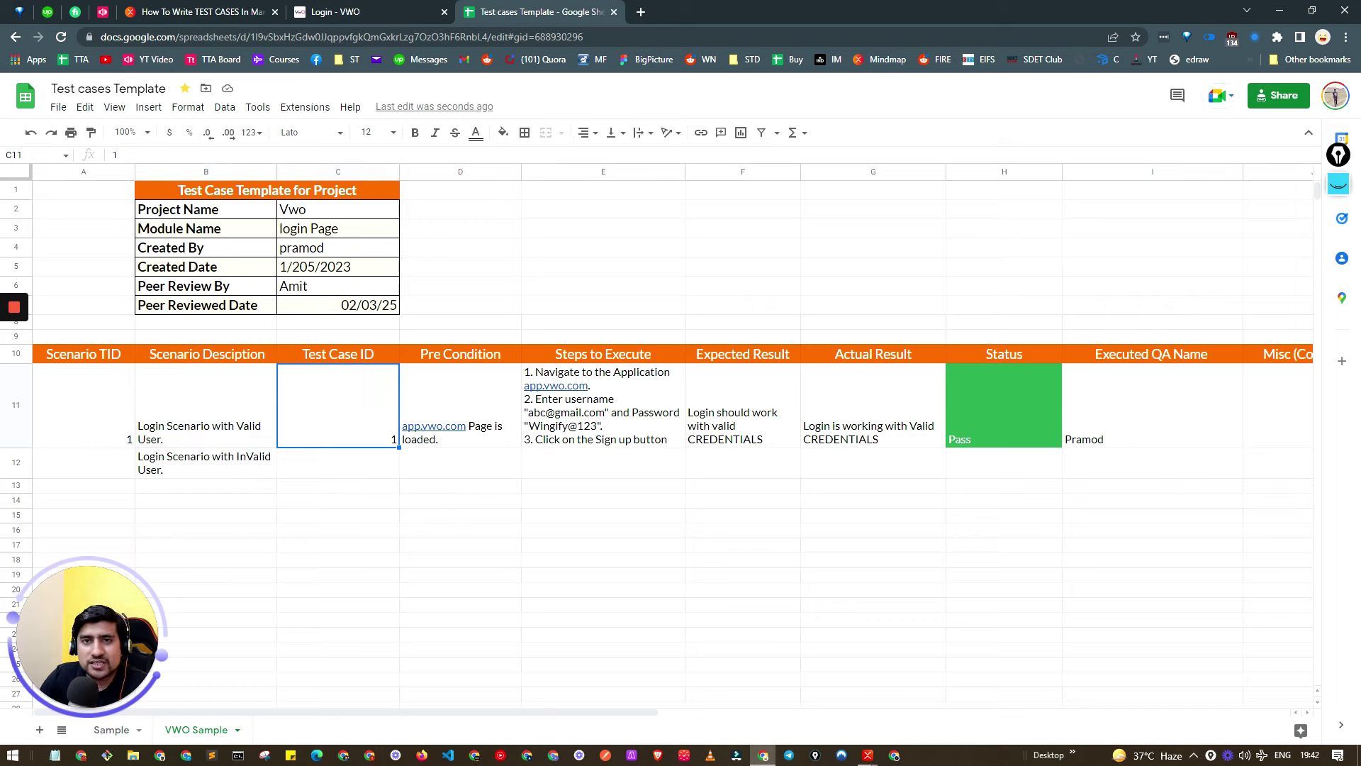
left_click(460, 406)
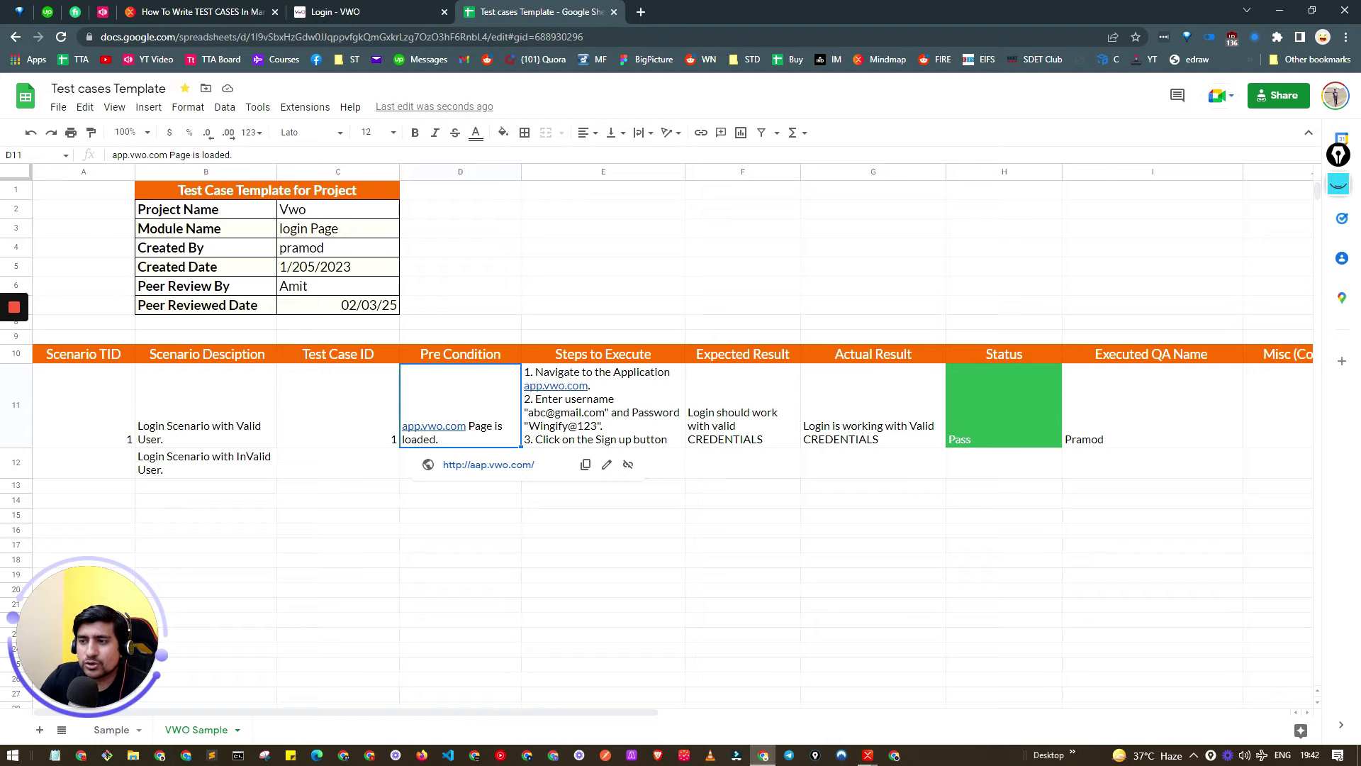
key("ctrl+shift+Tab")
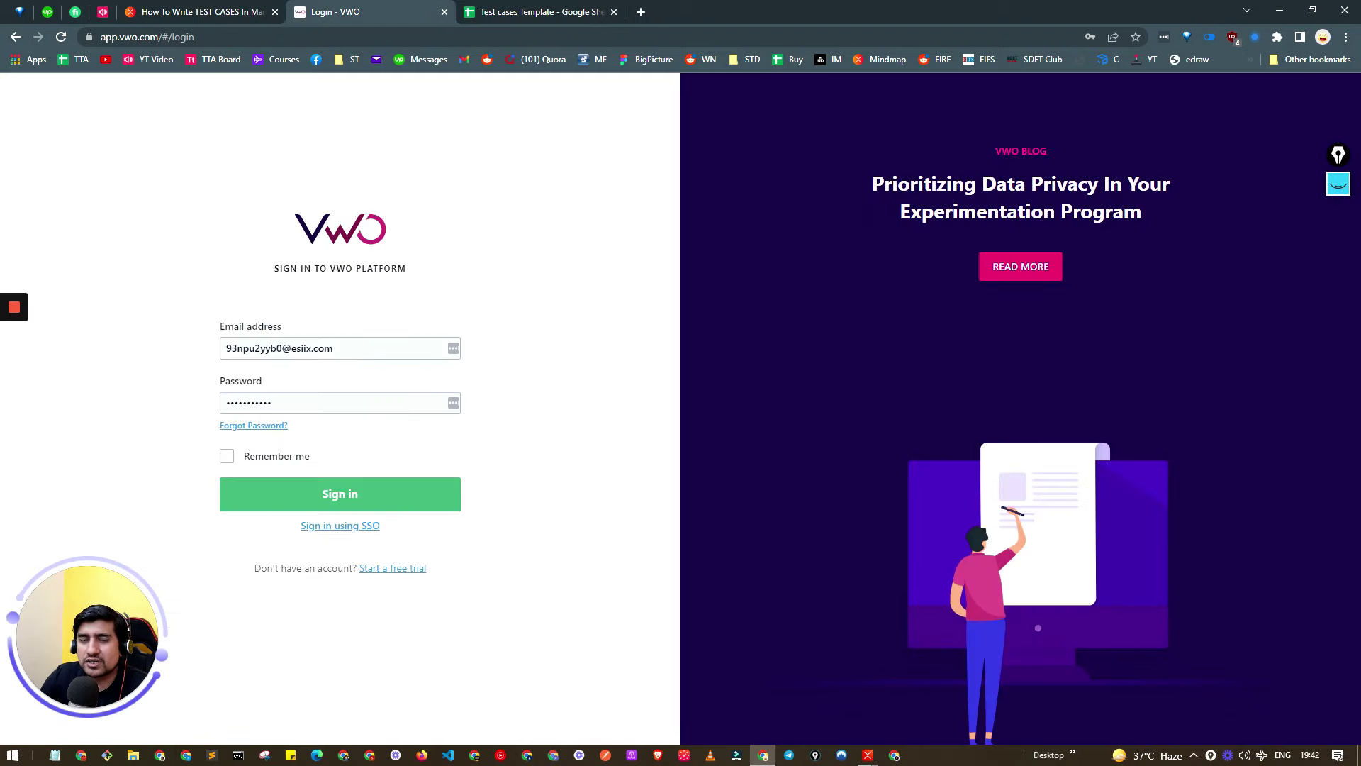
- Return to the test case sheet and examine the valid-user test case's precondition and steps to execute
key("ctrl+Tab")
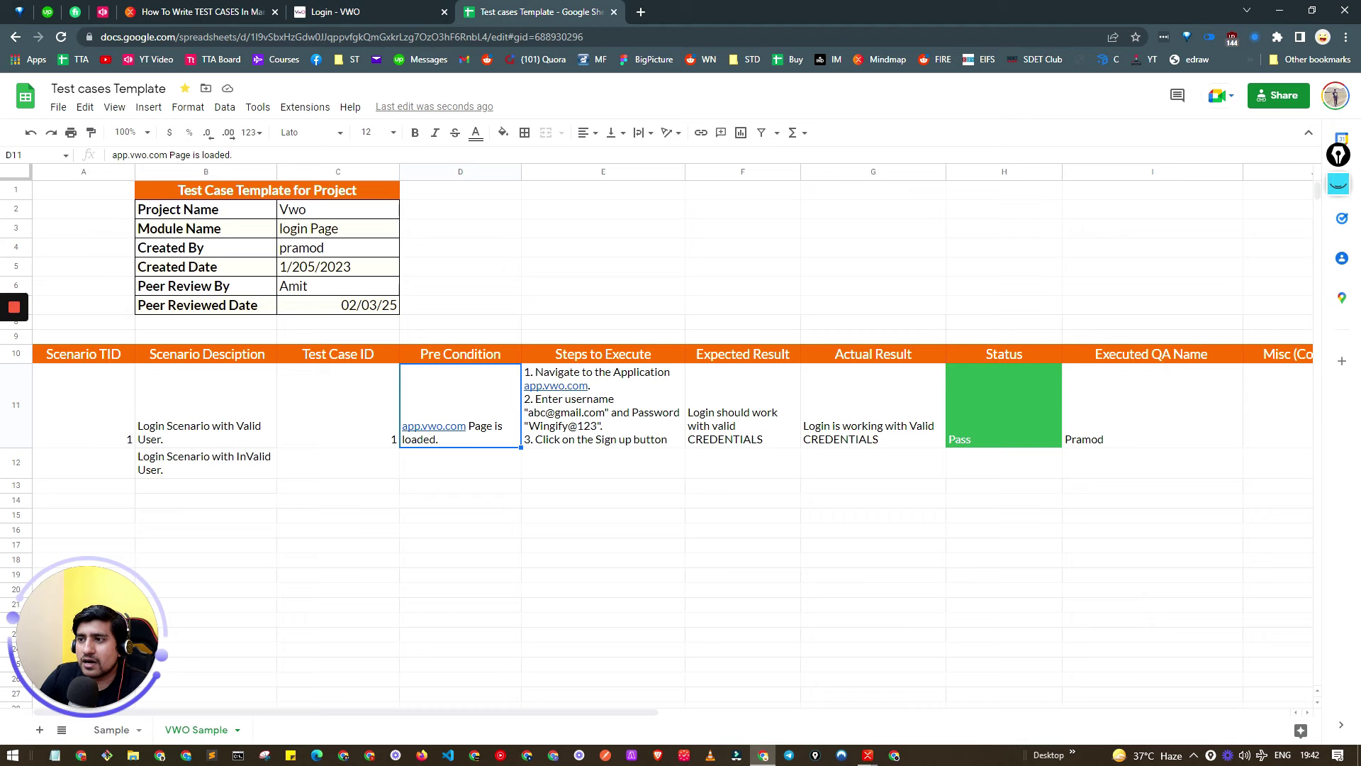
left_click(602, 406)
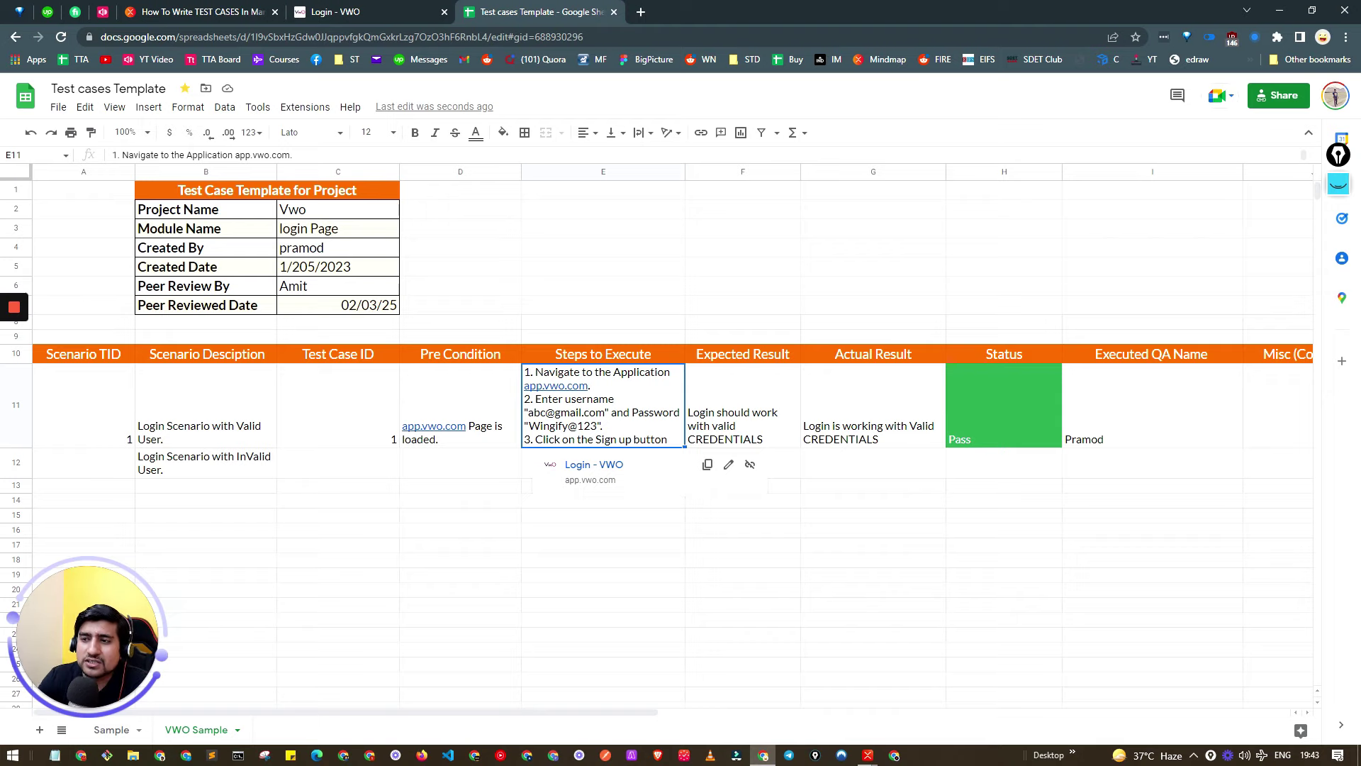
left_click(460, 405)
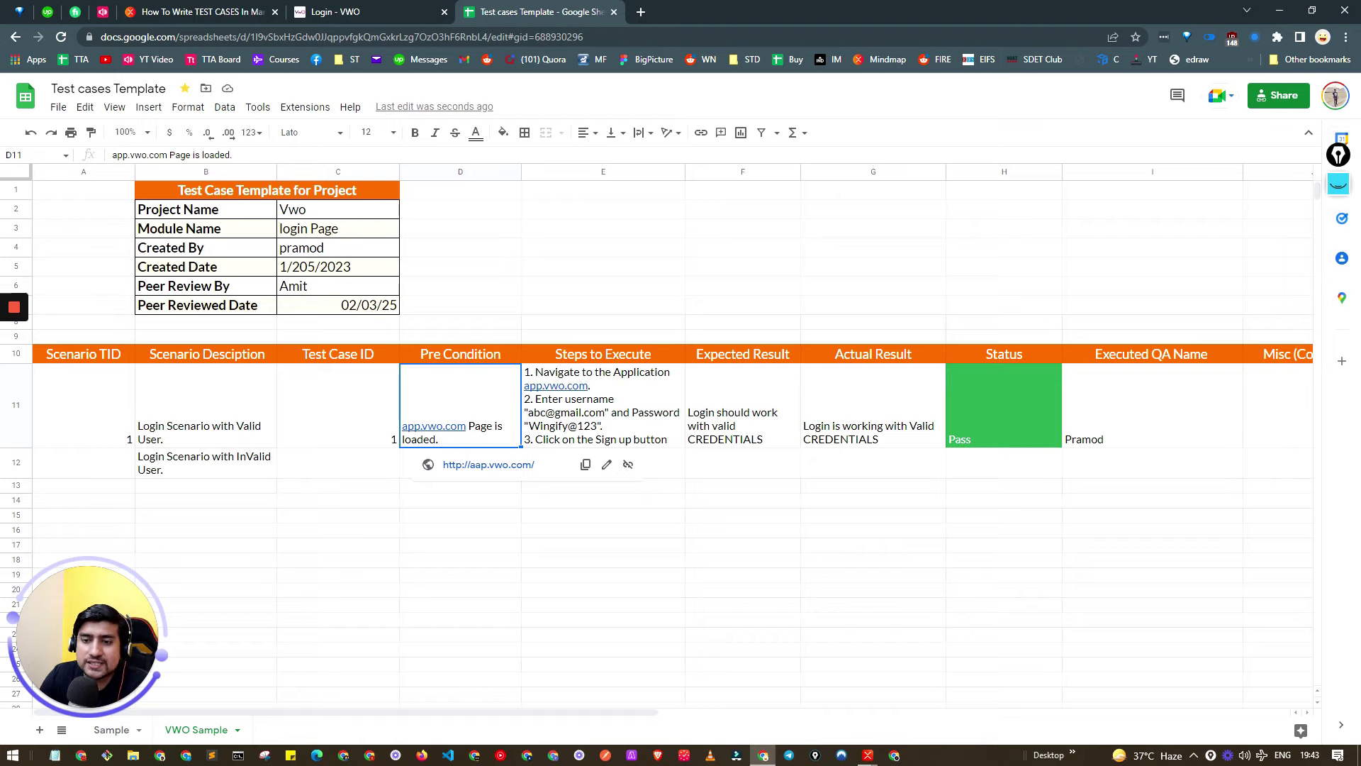
left_click(603, 405)
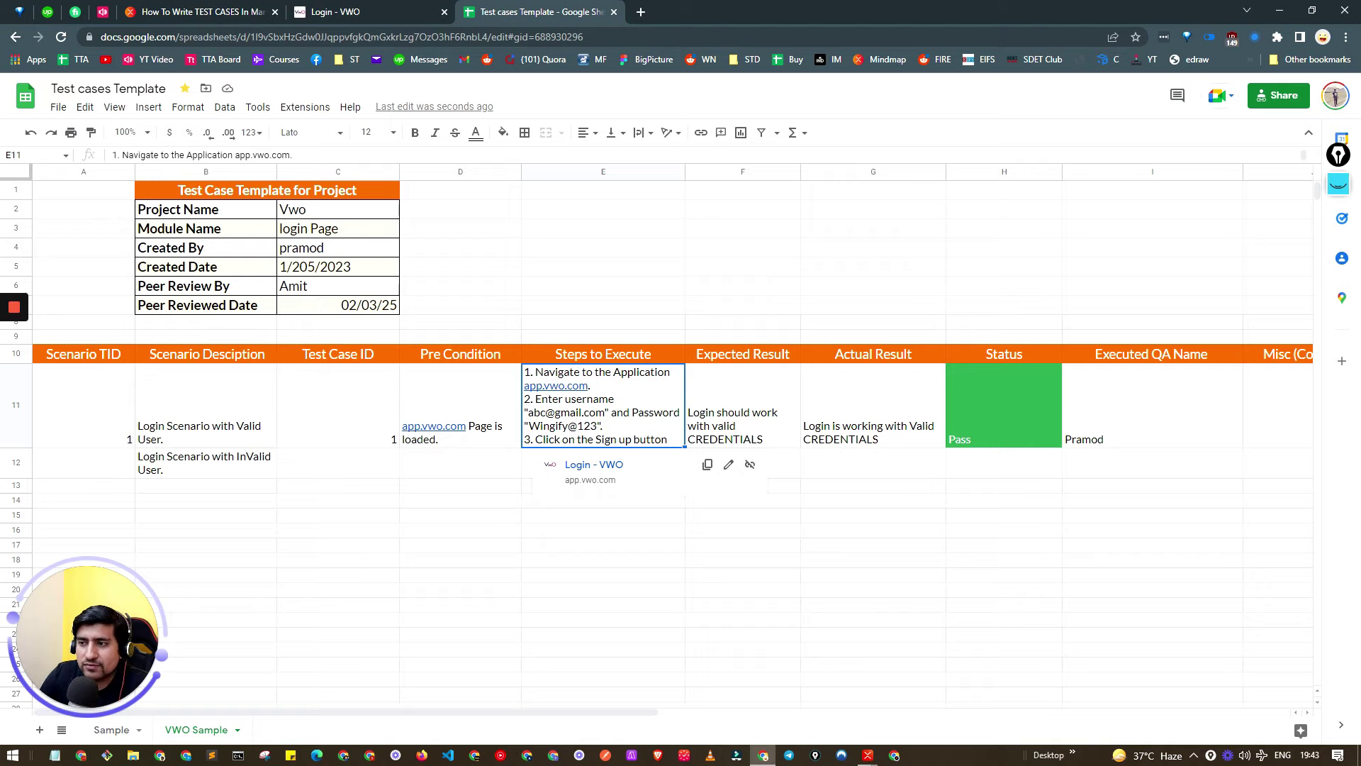
- Check the button wording on the VWO login page and correct the third step to execute to "Click on the Sign In button"
key("ctrl+shift+Tab")
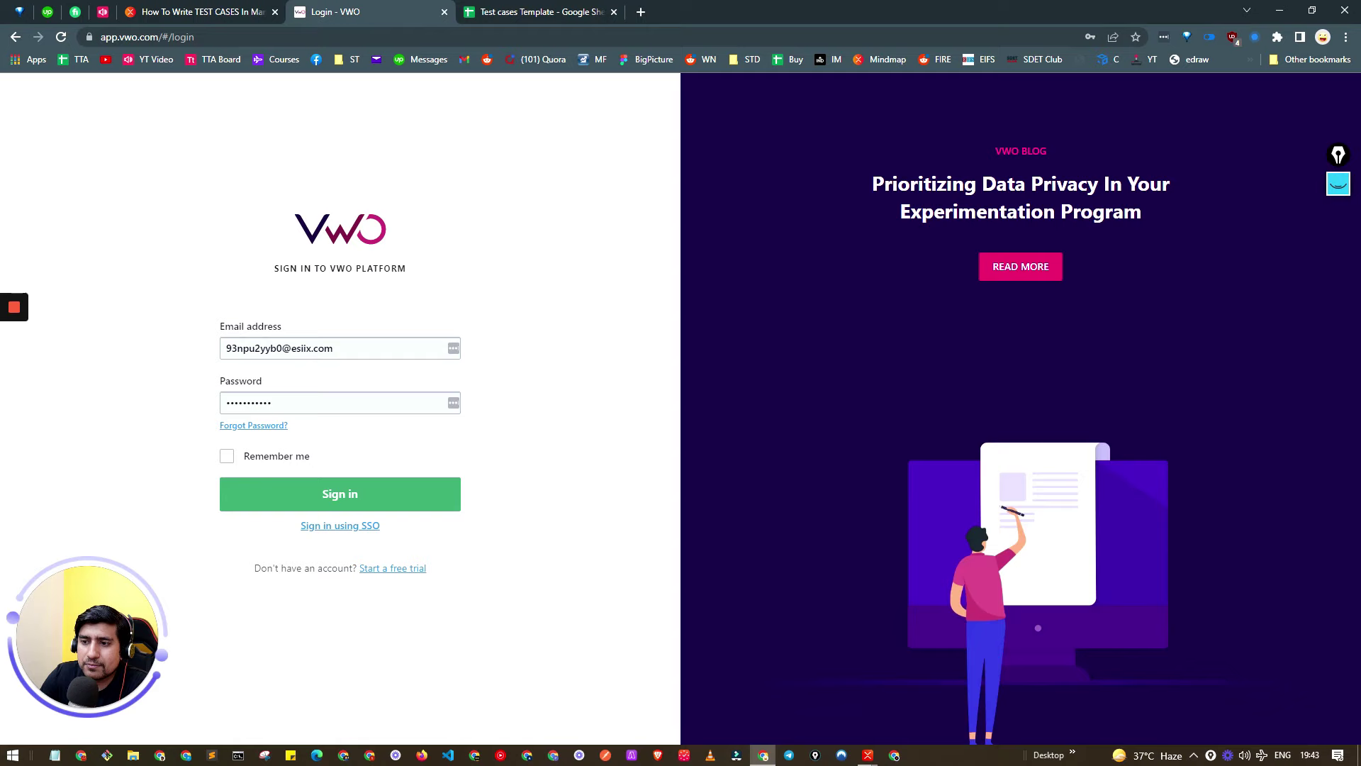
key("ctrl+Tab")
double_click(608, 425)
double_click(607, 399)
double_click(624, 399)
type("In")
left_click(618, 561)
left_click(610, 413)
- Examine the valid-user test case's expected result, actual result, status, executing QA and comments, plus the invalid-user scenario description
left_click(742, 411)
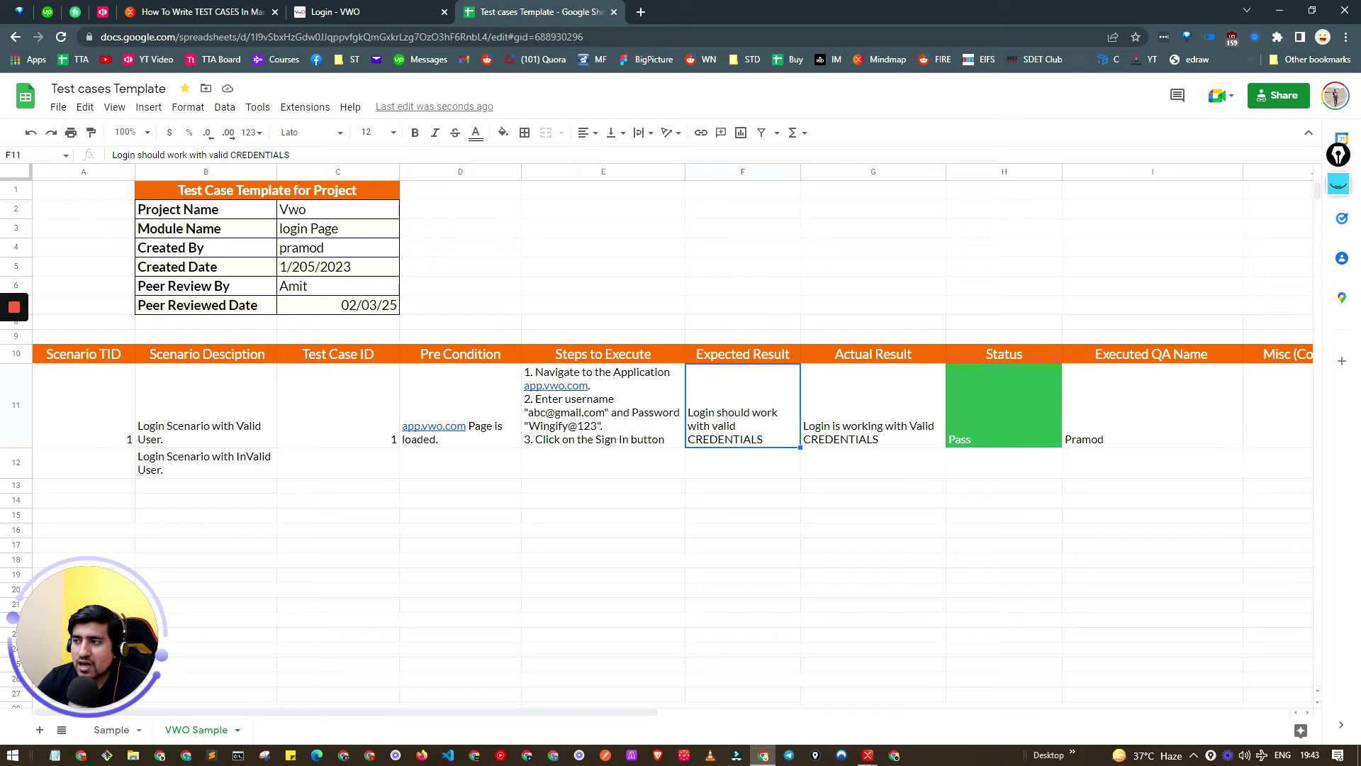
left_click(872, 405)
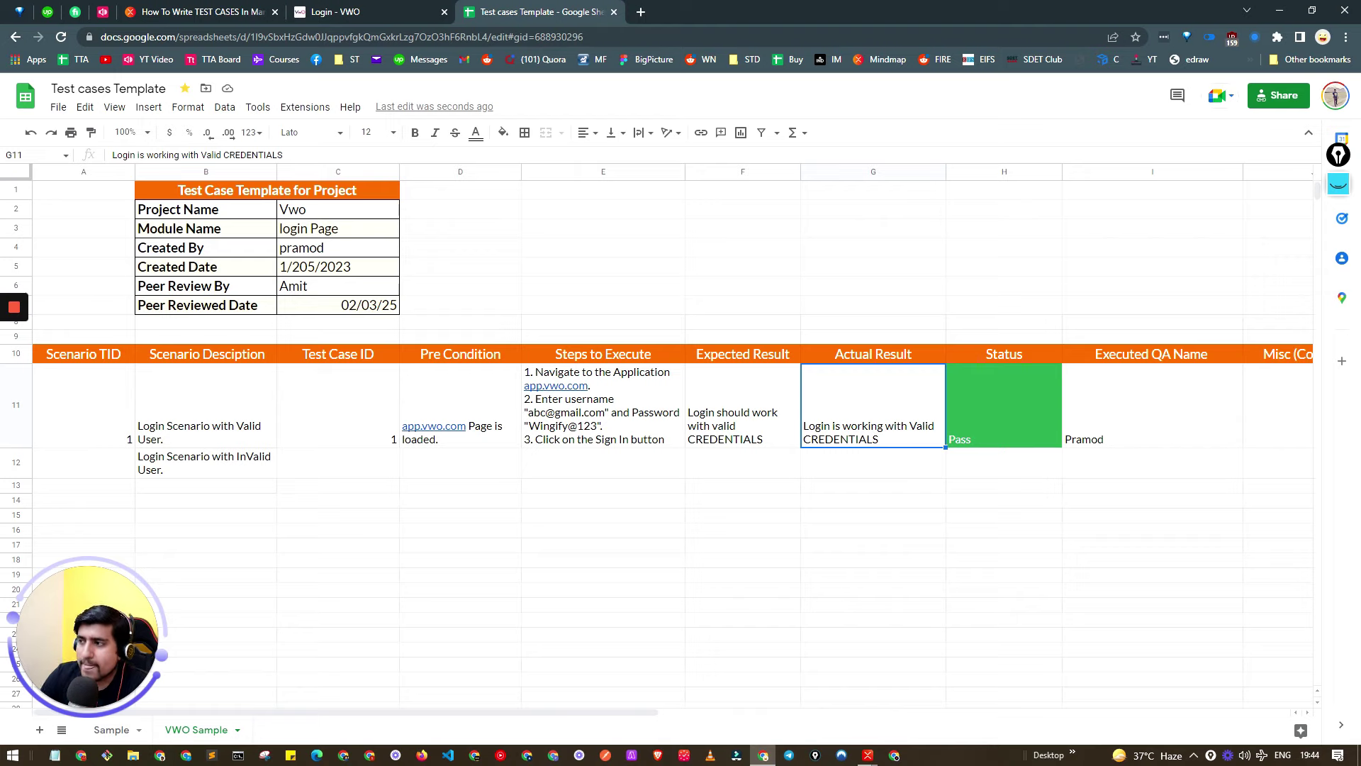
left_click(1004, 406)
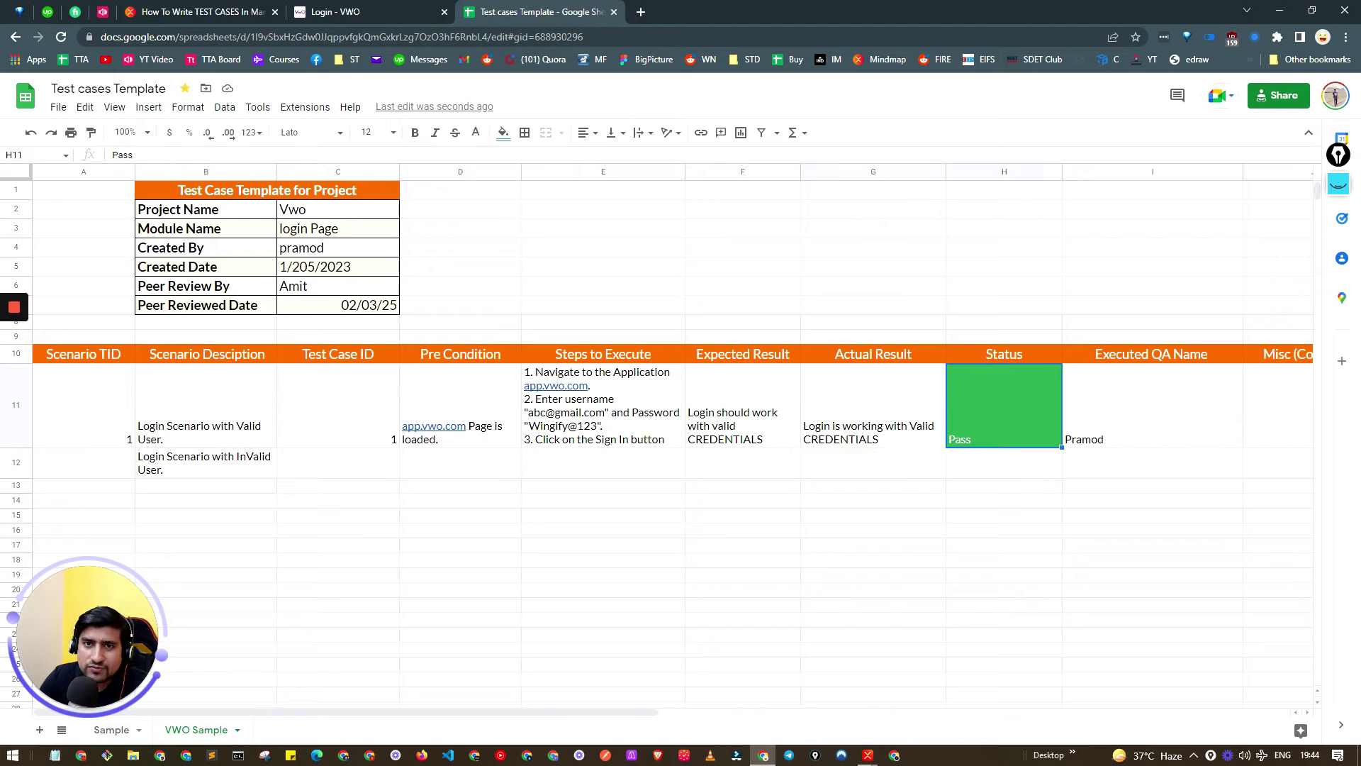
left_click(1152, 405)
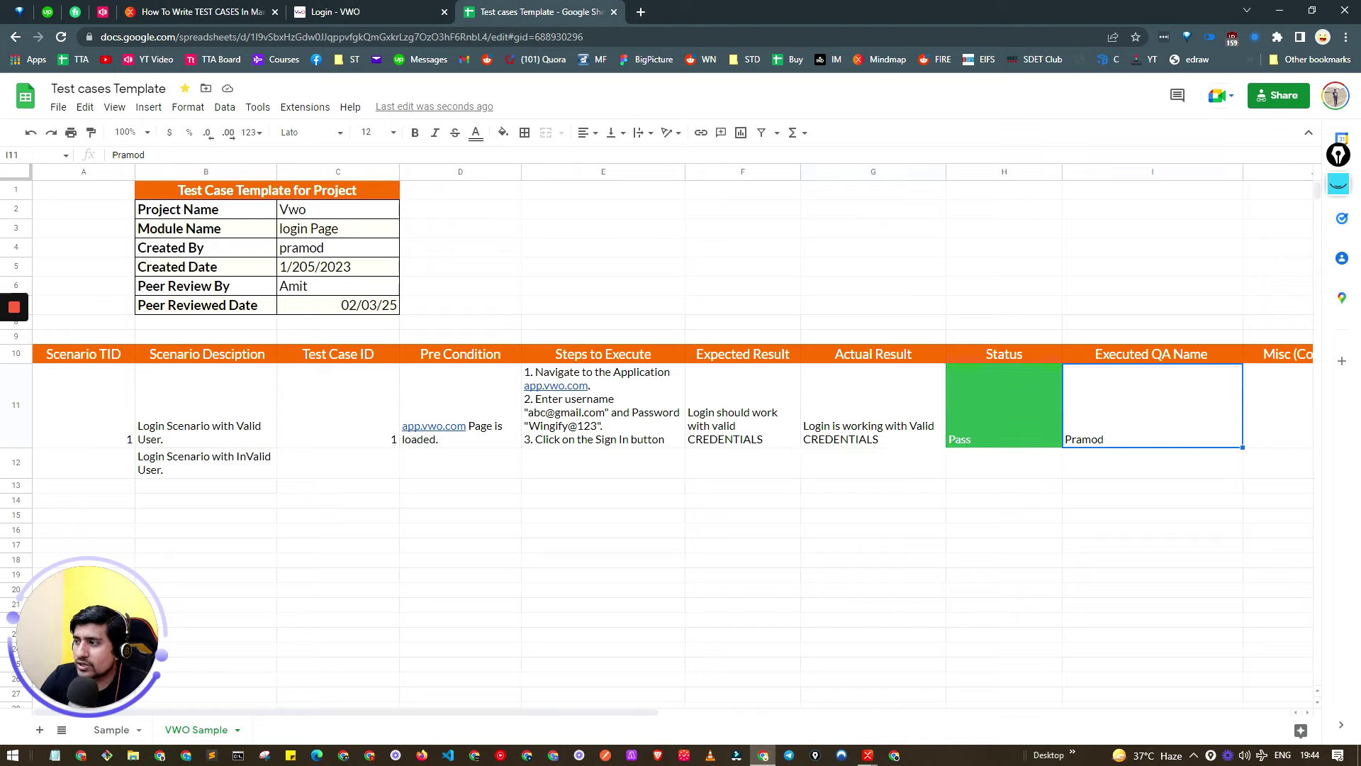
left_click(1279, 405)
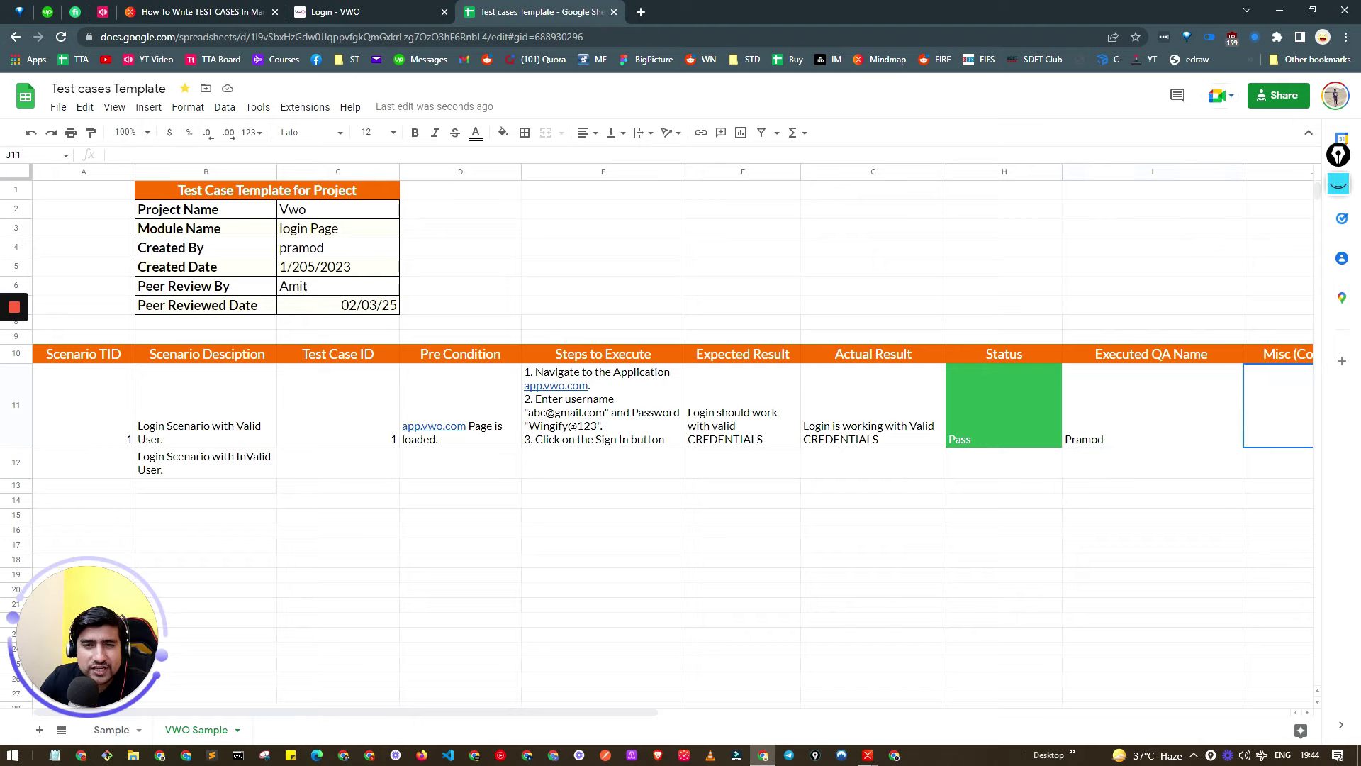
left_click(743, 463)
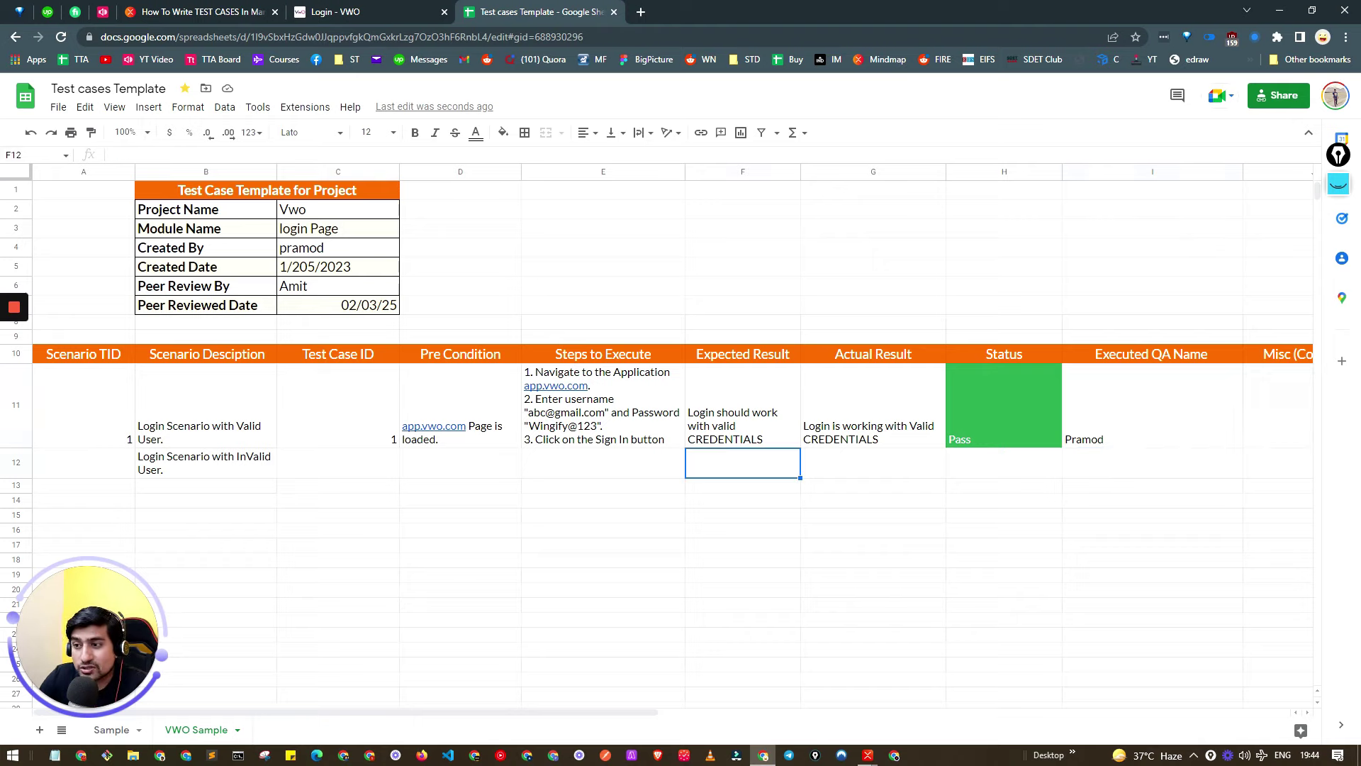
left_click(206, 463)
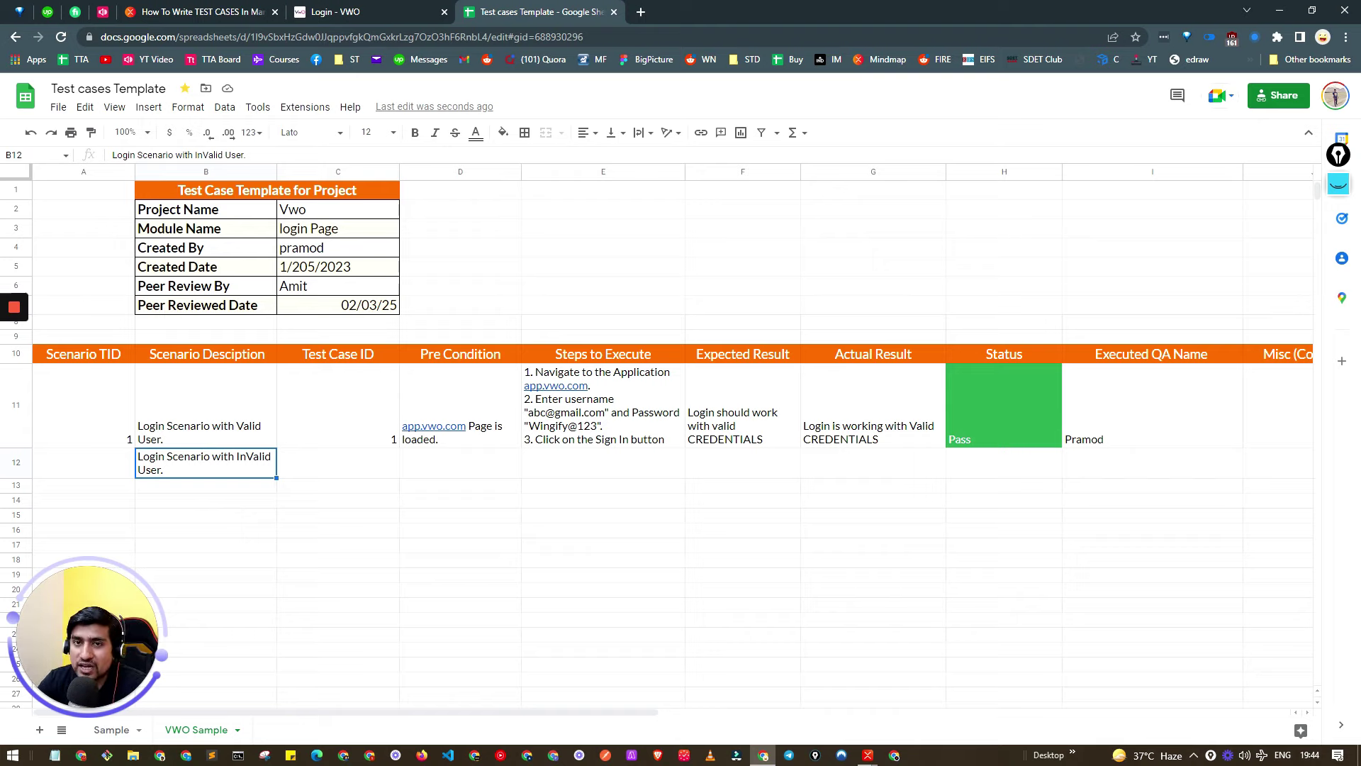
- Try signing in on the VWO login page with asdas added to the e-mail's user part, and highlight the returned message
left_click(347, 11)
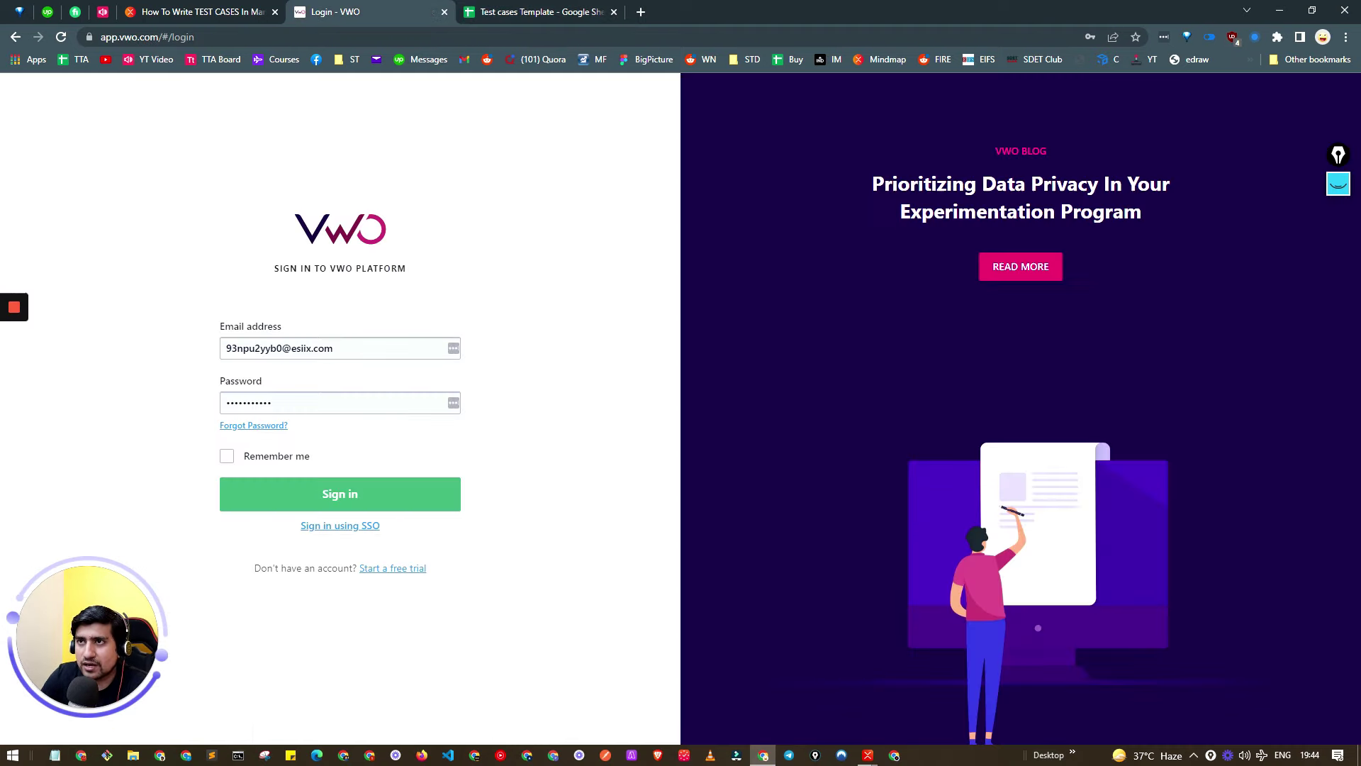
left_click(281, 348)
type("asdas")
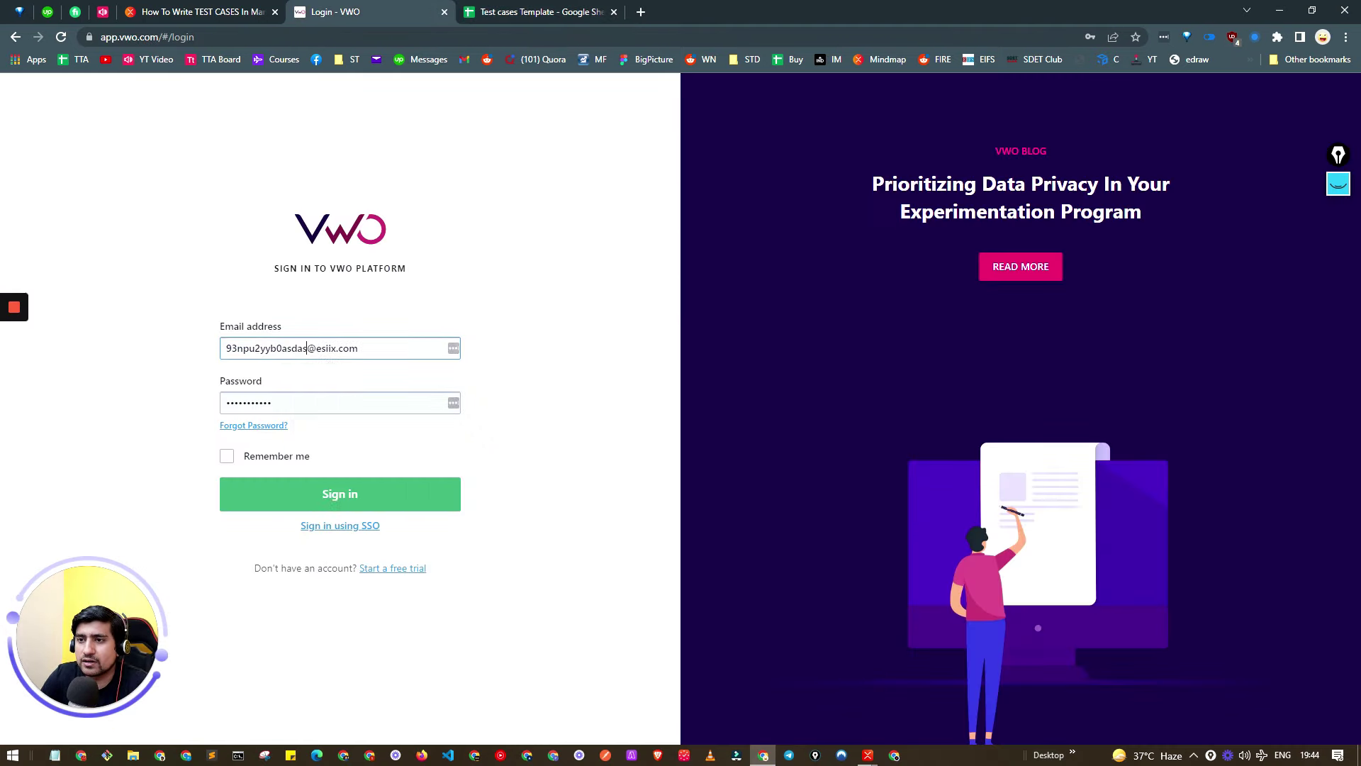
left_click(340, 495)
left_click_drag(240, 286, 363, 301)
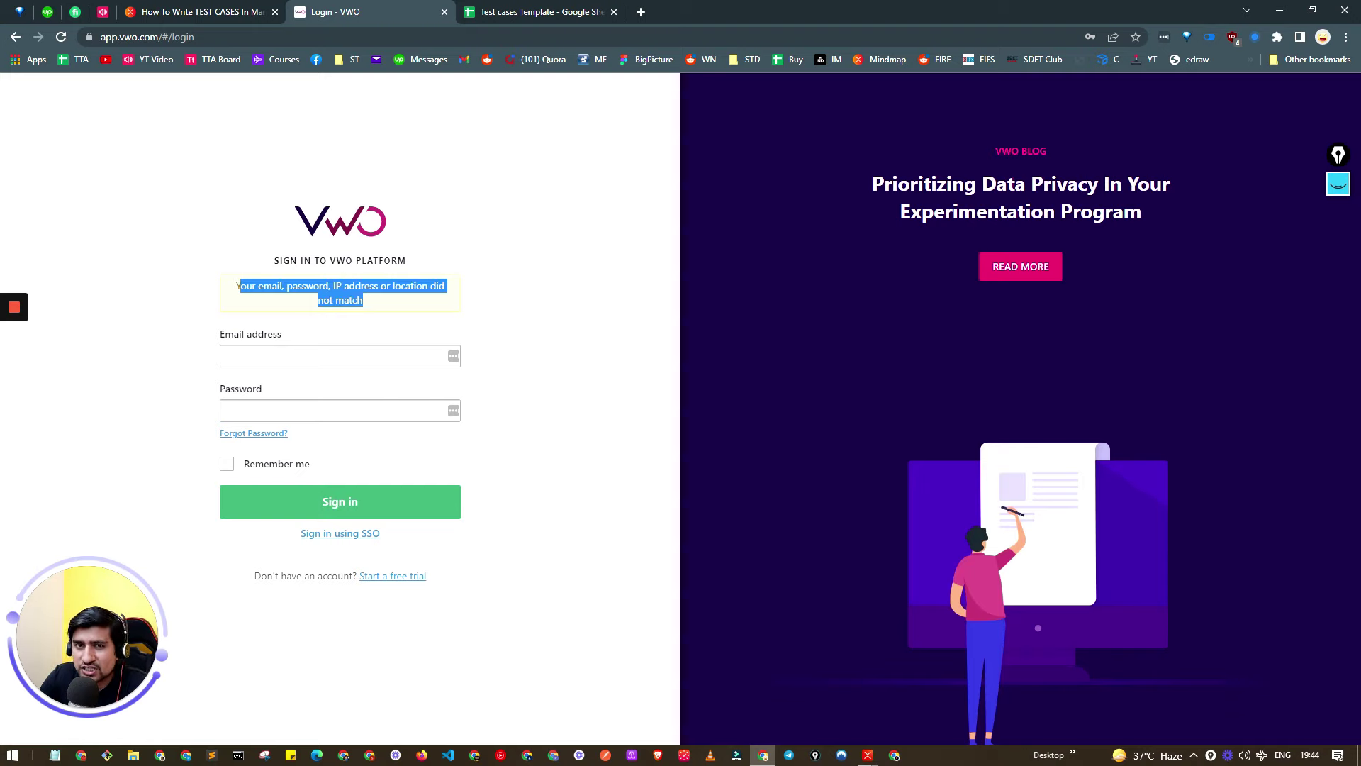
left_click(363, 300)
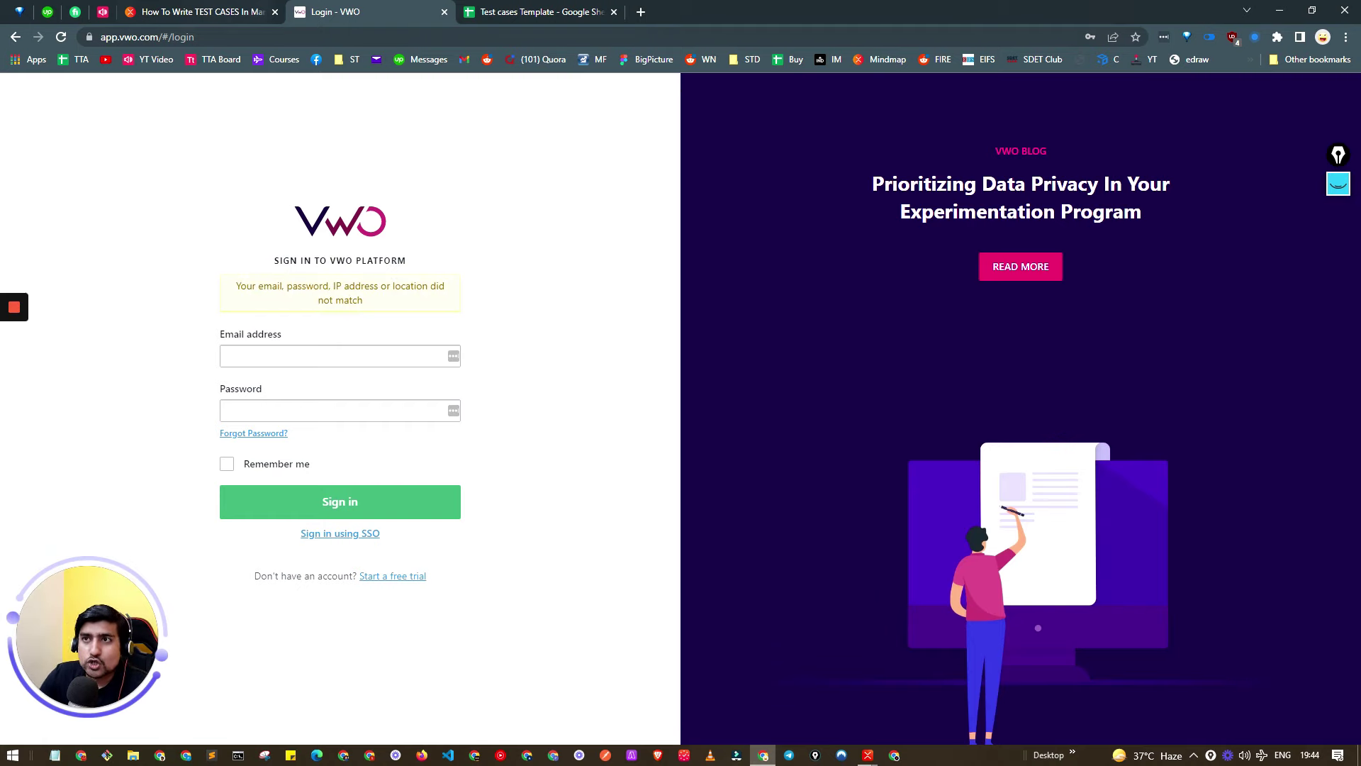
- Go back to the test case spreadsheet and load the template through the short link sdet.live/tc-template
left_click(503, 12)
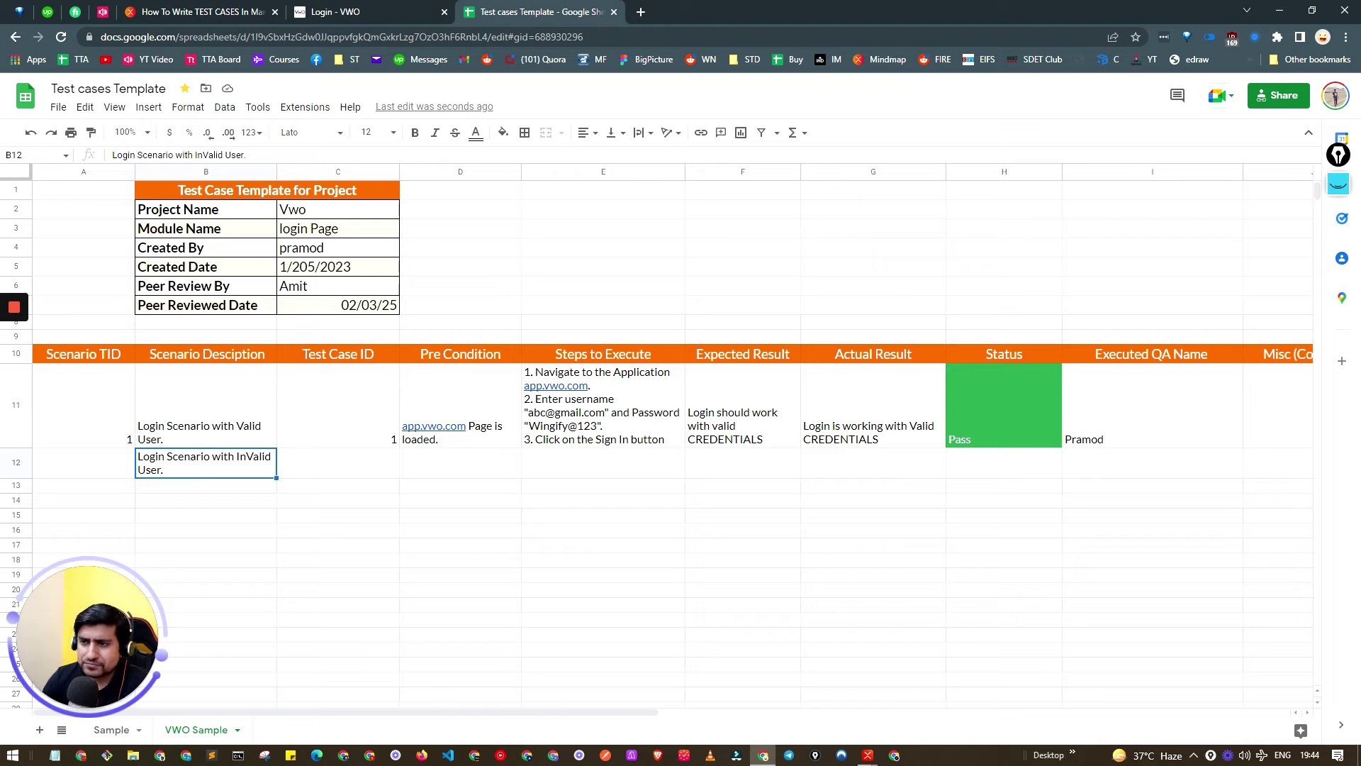
key("ctrl+l")
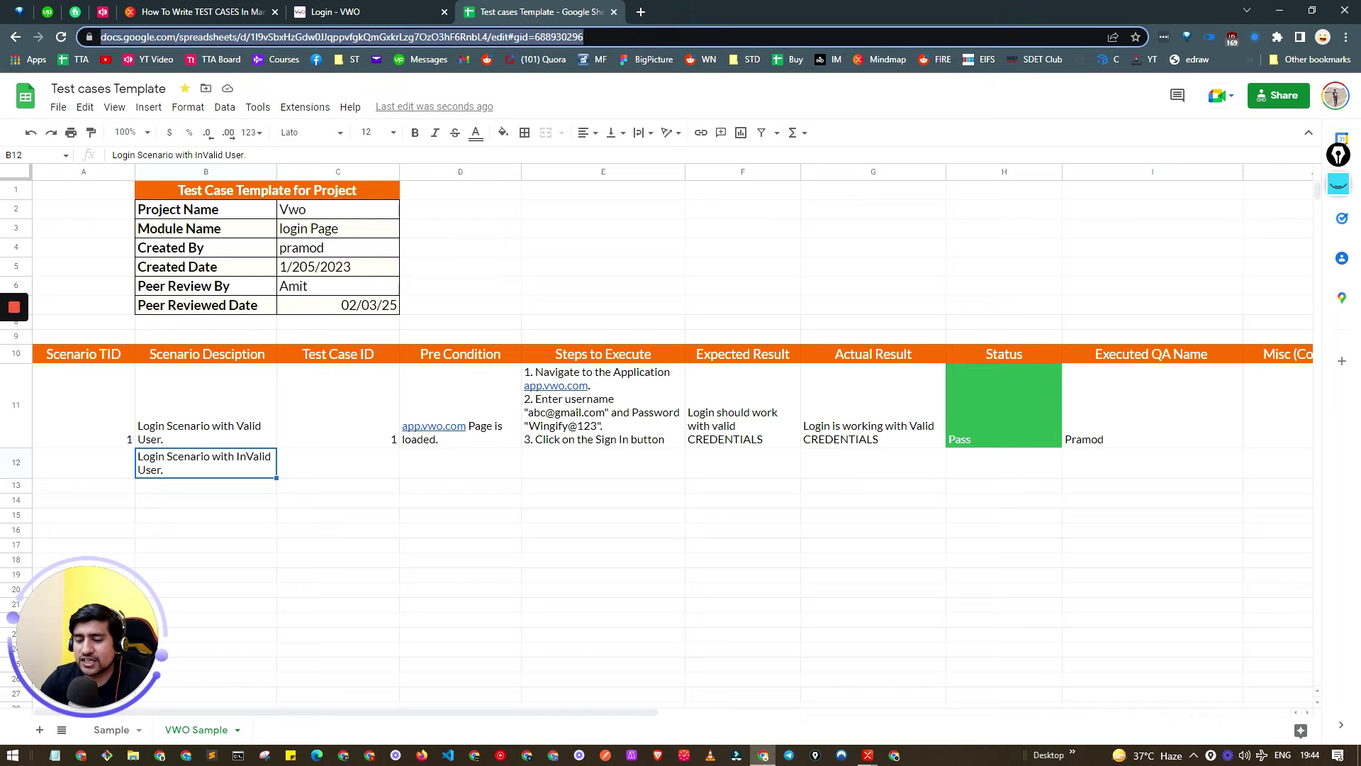
type("sdet.live/")
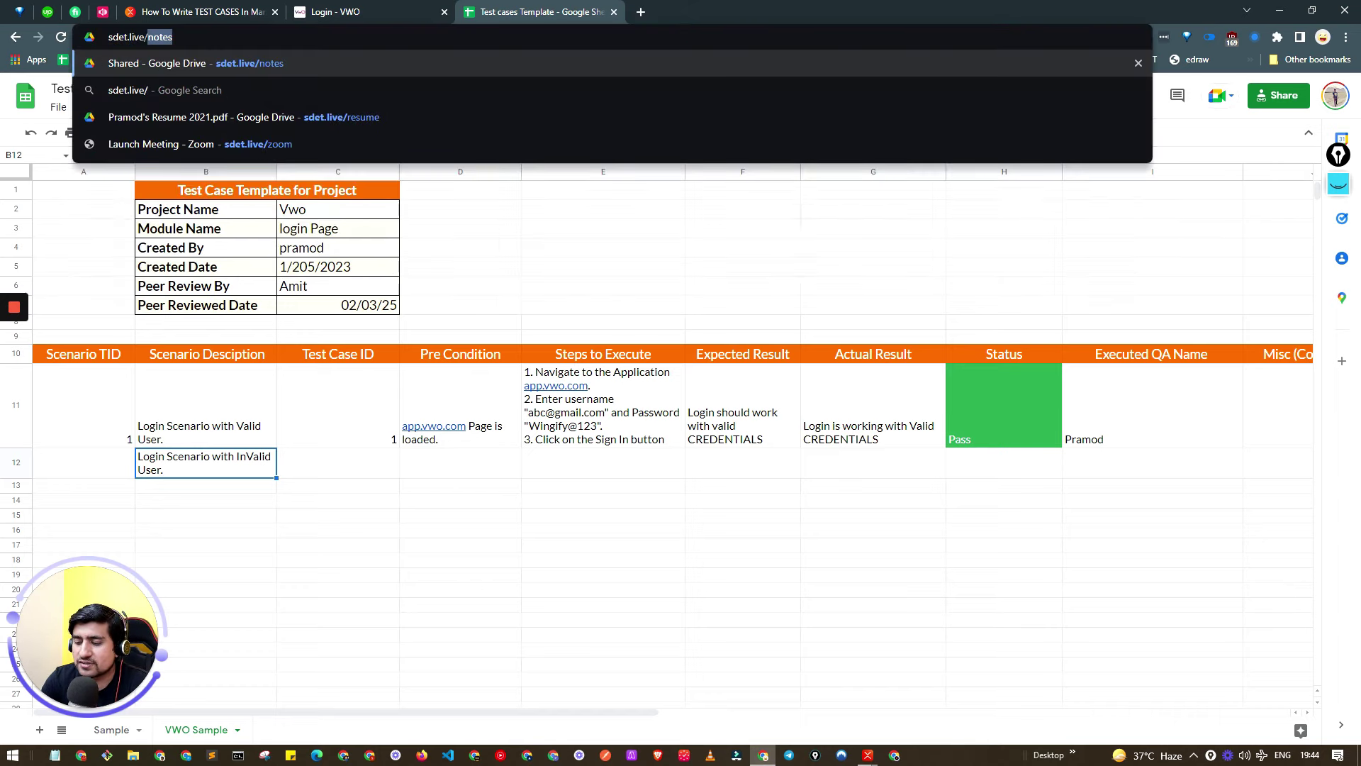
type("tc-te")
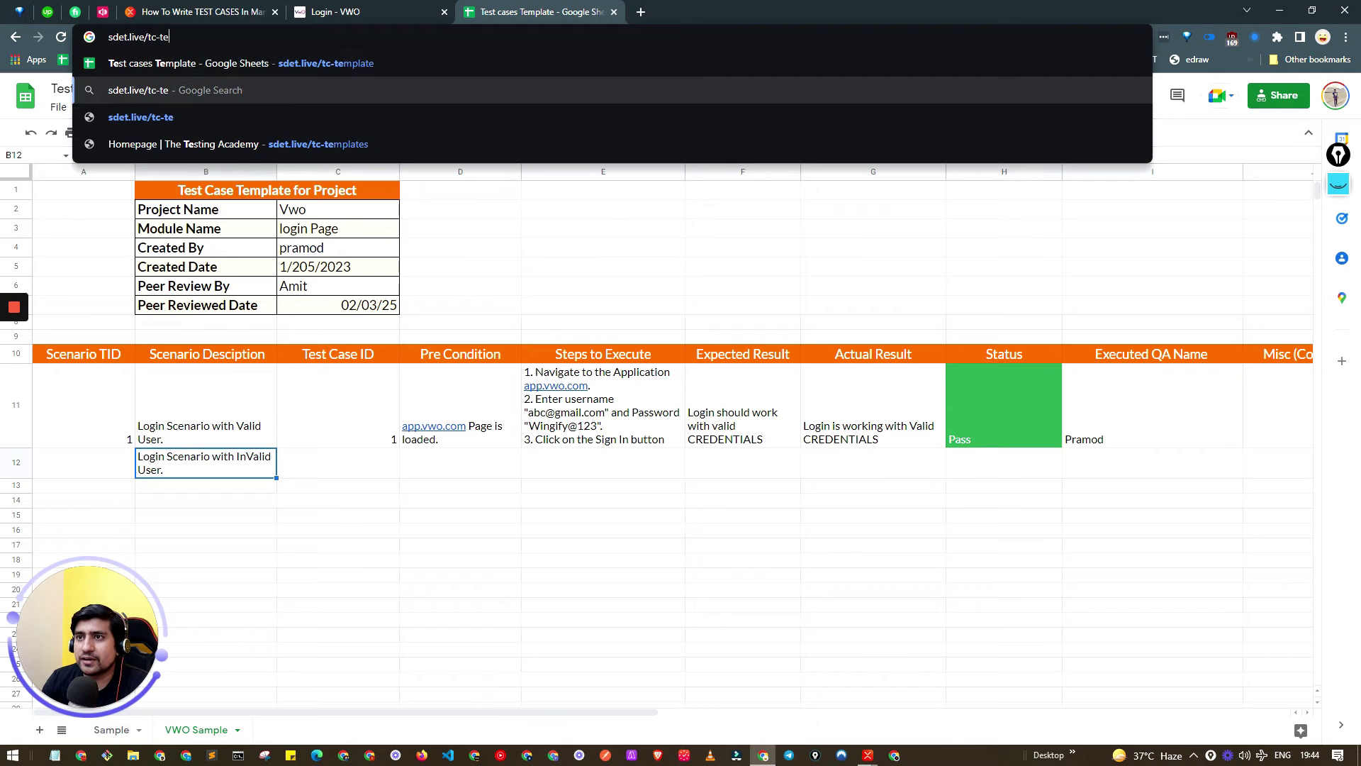
key("Up")
key("Return")
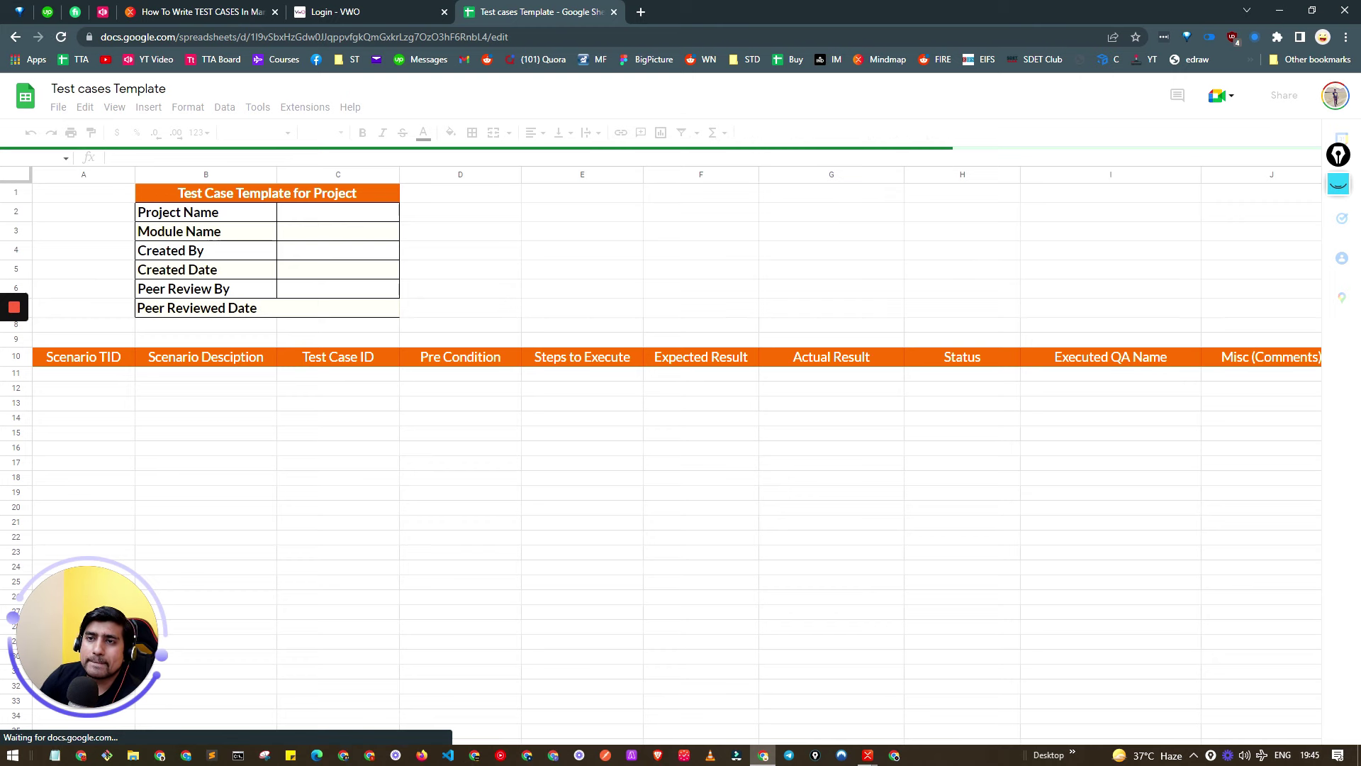
- View the template's file options for copying and downloading, and return to the VWO Sample sheet
left_click(58, 107)
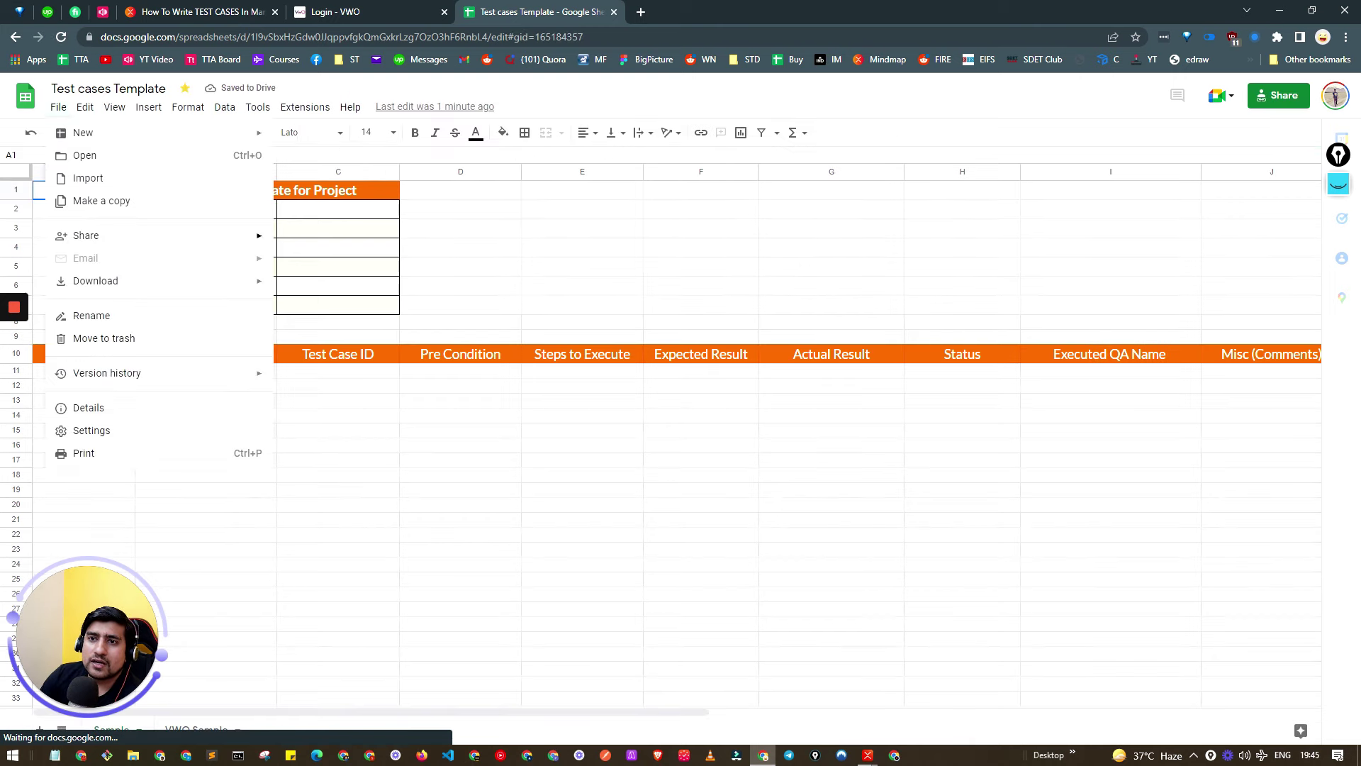
left_click(460, 286)
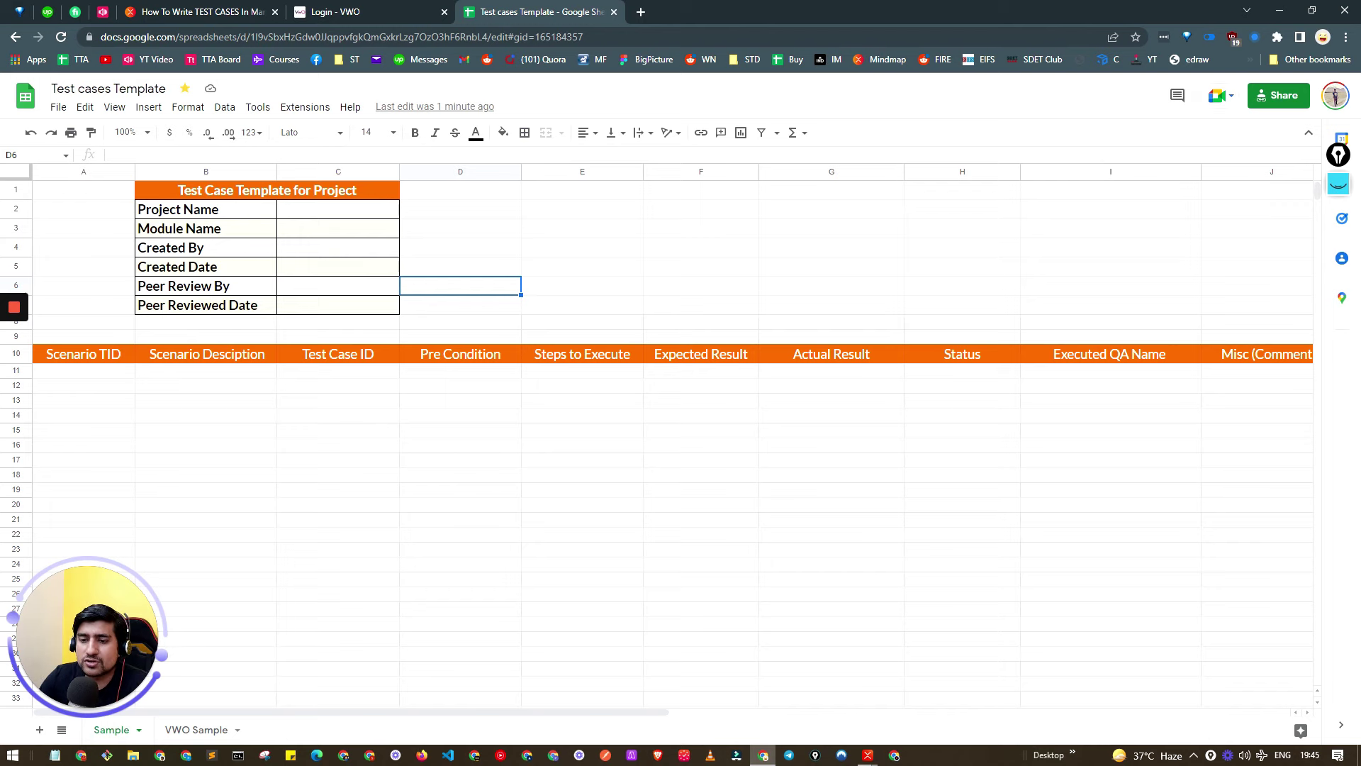
left_click(196, 730)
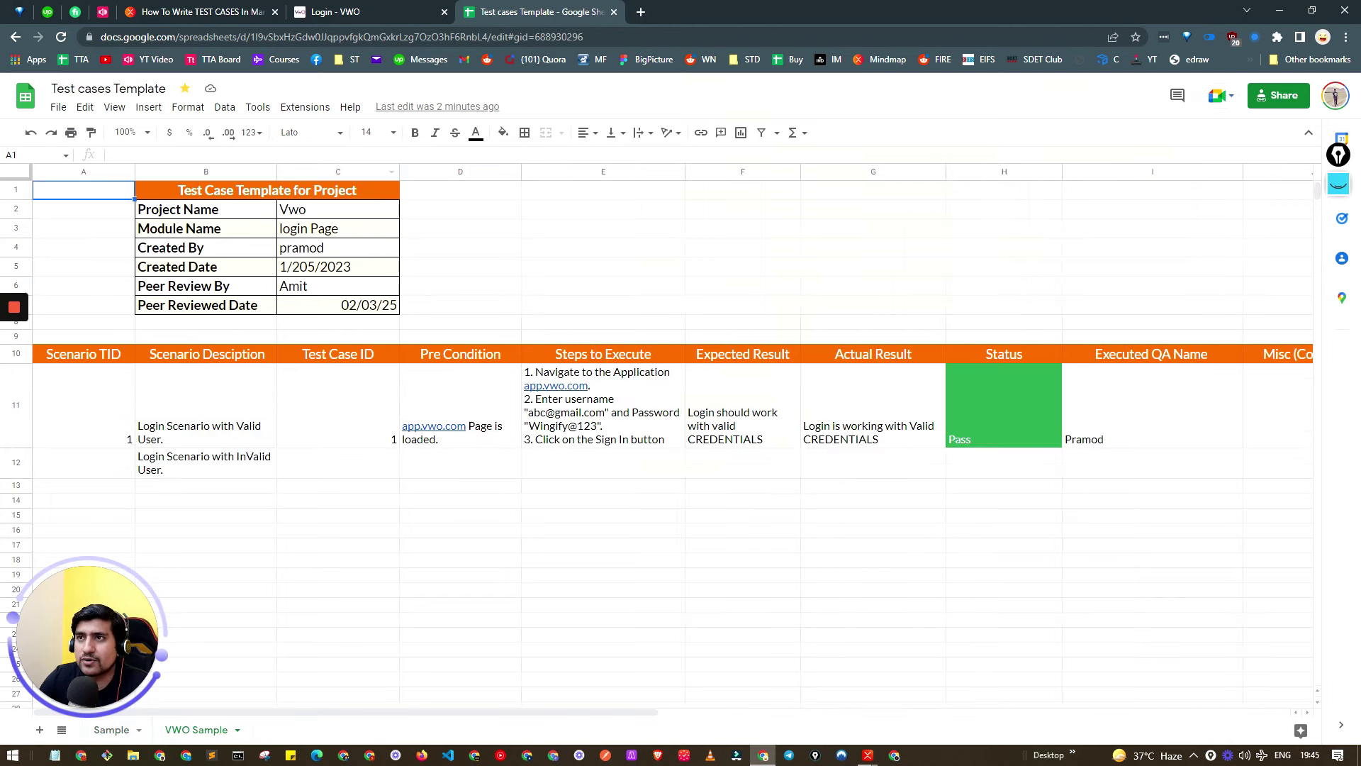
- Switch to the XMind mind map and expand the Best Practices to write Test case branch
key("ctrl+1")
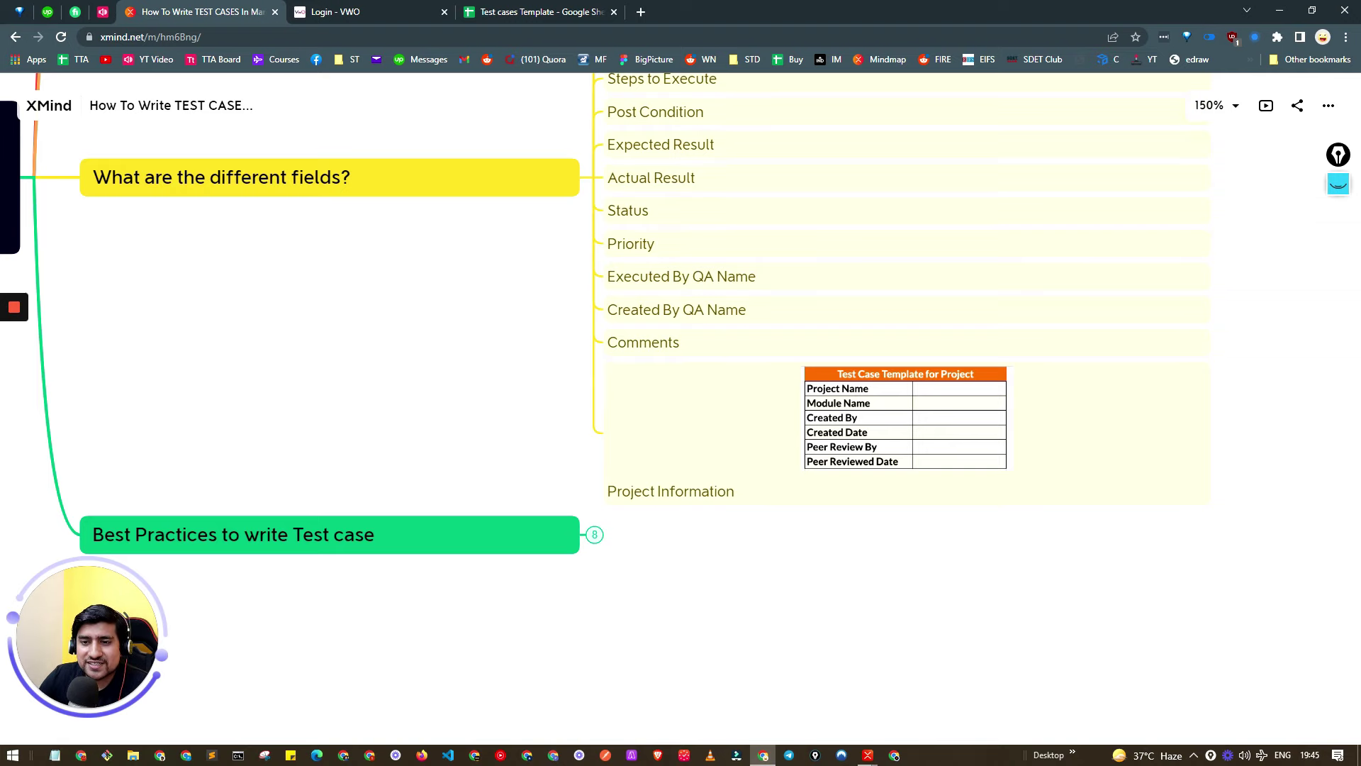
left_click(595, 534)
scroll(595, 535, "down", 3)
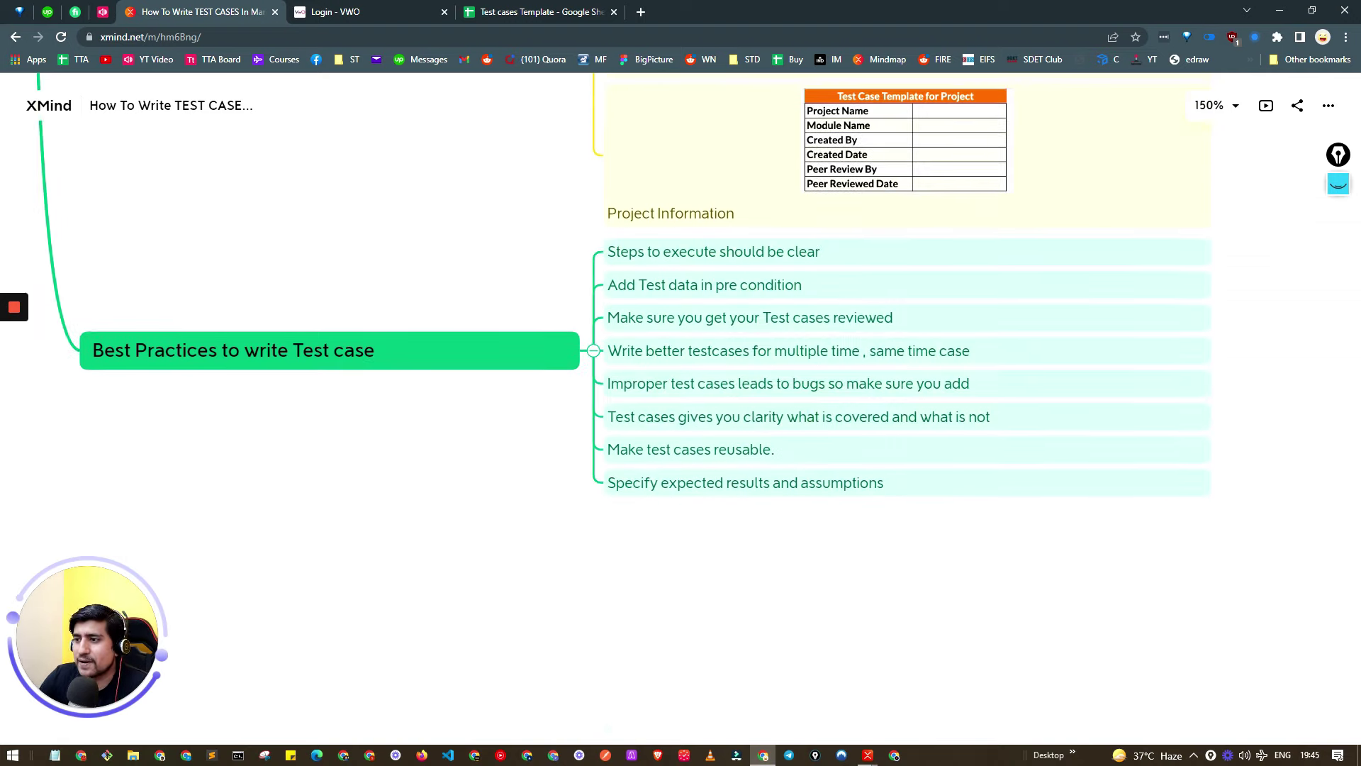
- Highlight the first five best practices in pink, from "Steps to execute should be clear" to "Improper test cases leads to bugs"
left_click(1339, 185)
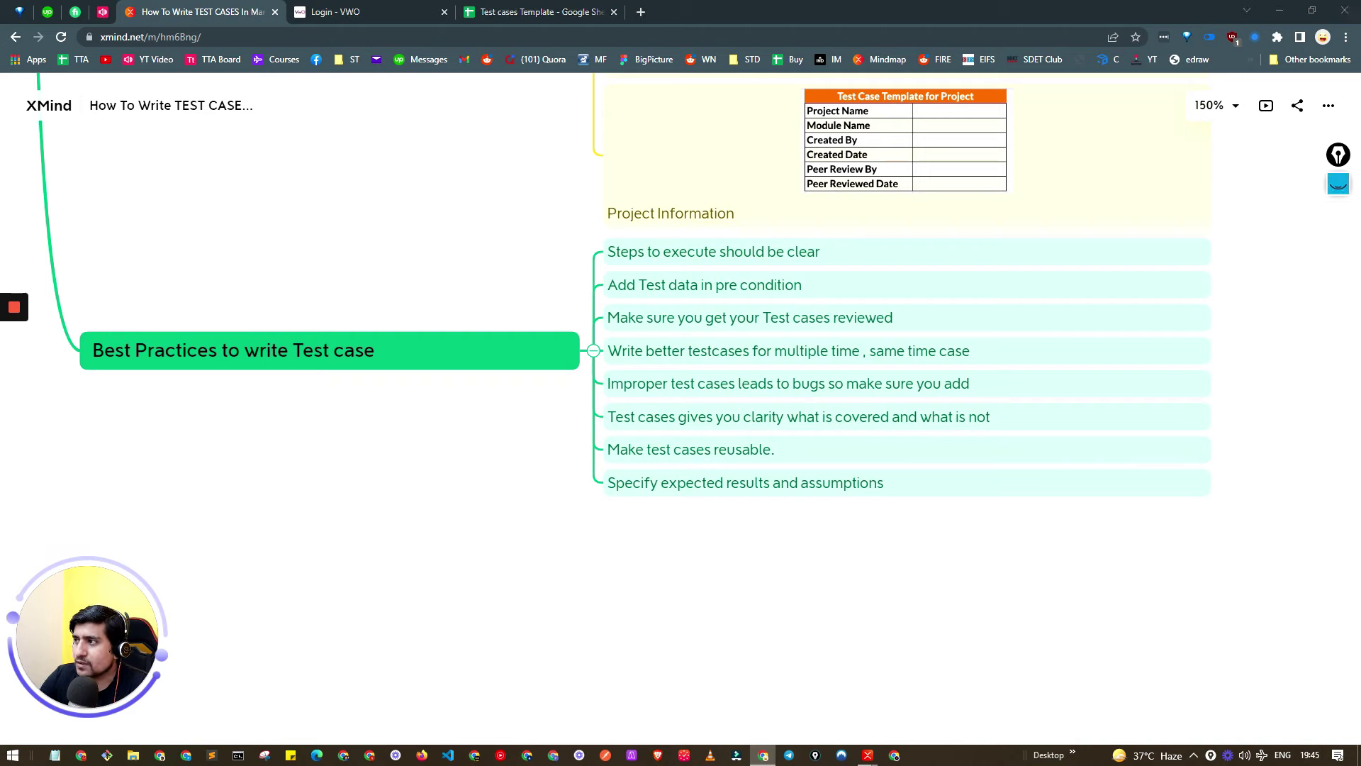
left_click_drag(603, 252, 826, 250)
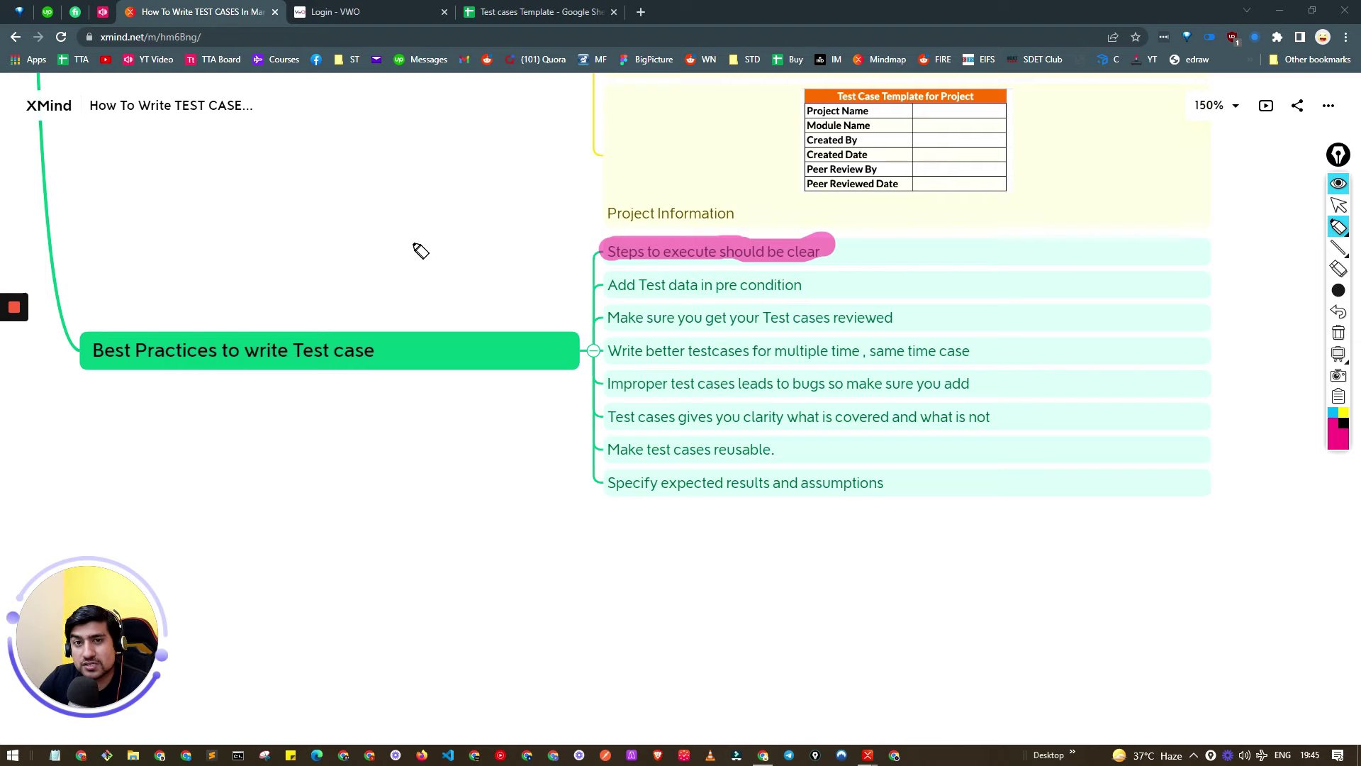
left_click_drag(606, 285, 826, 291)
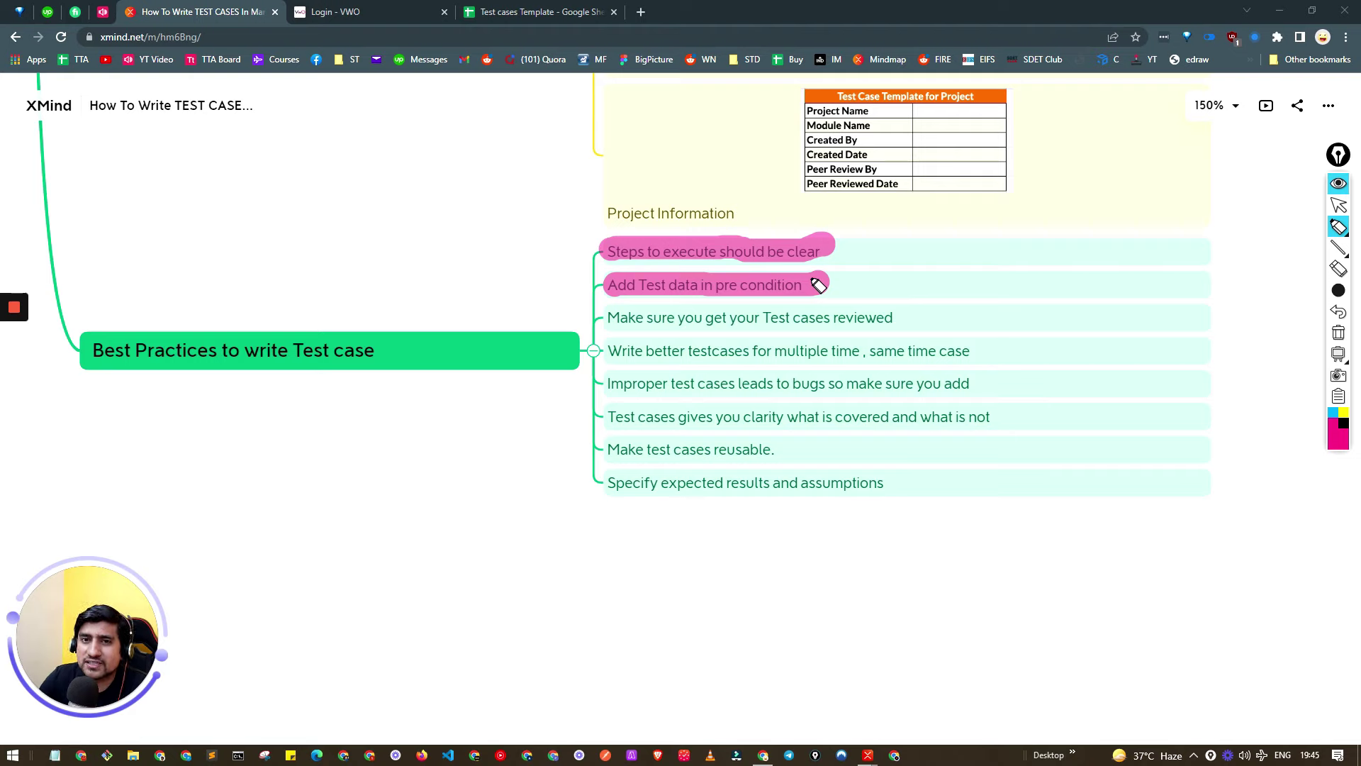
left_click_drag(614, 321, 916, 324)
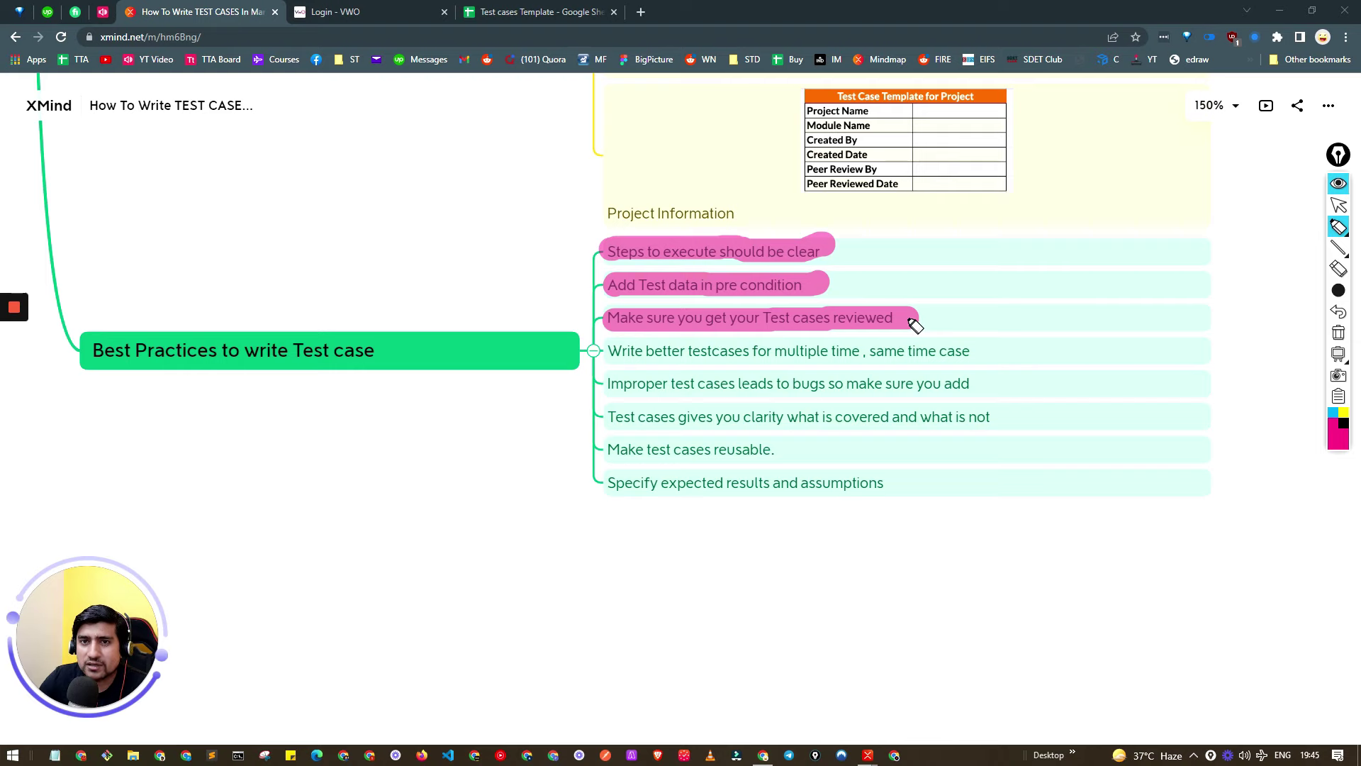
left_click_drag(611, 352, 870, 353)
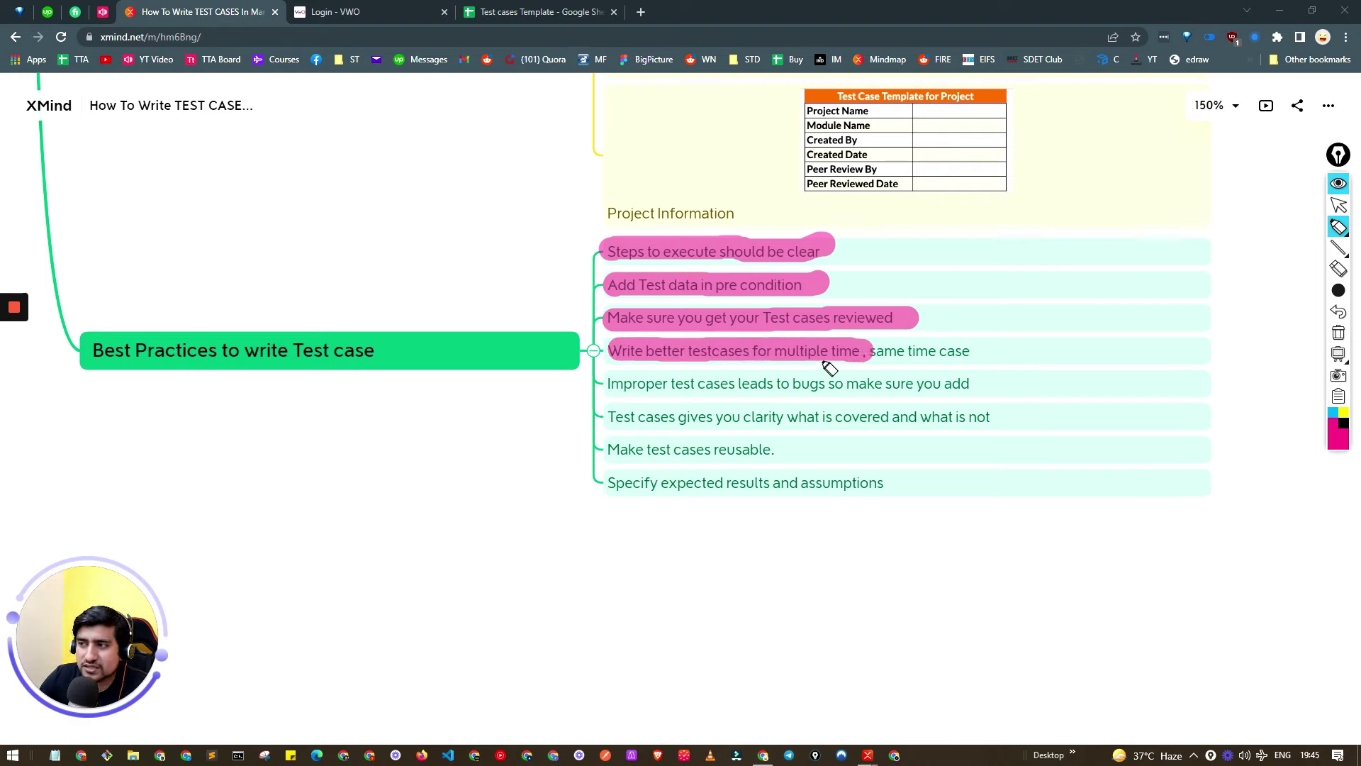
left_click_drag(862, 354, 973, 353)
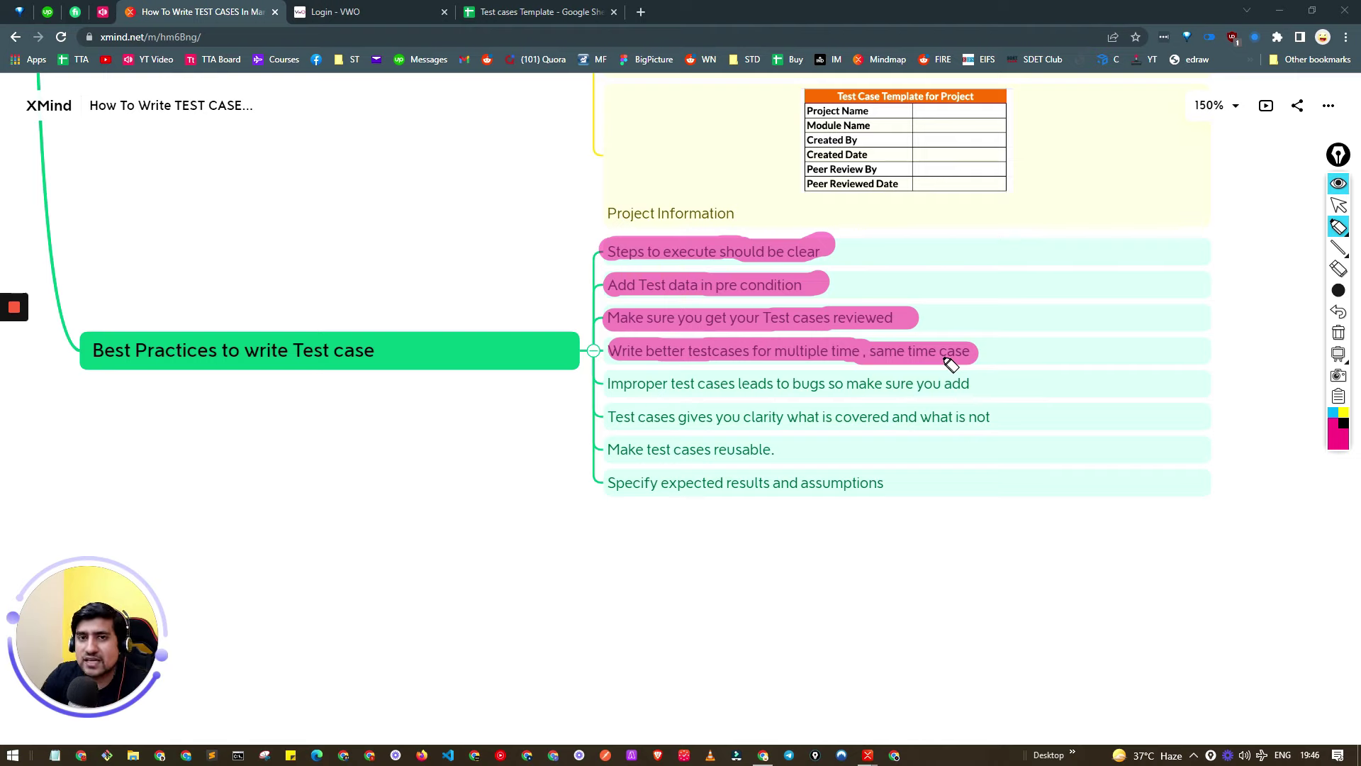
left_click_drag(611, 390, 968, 389)
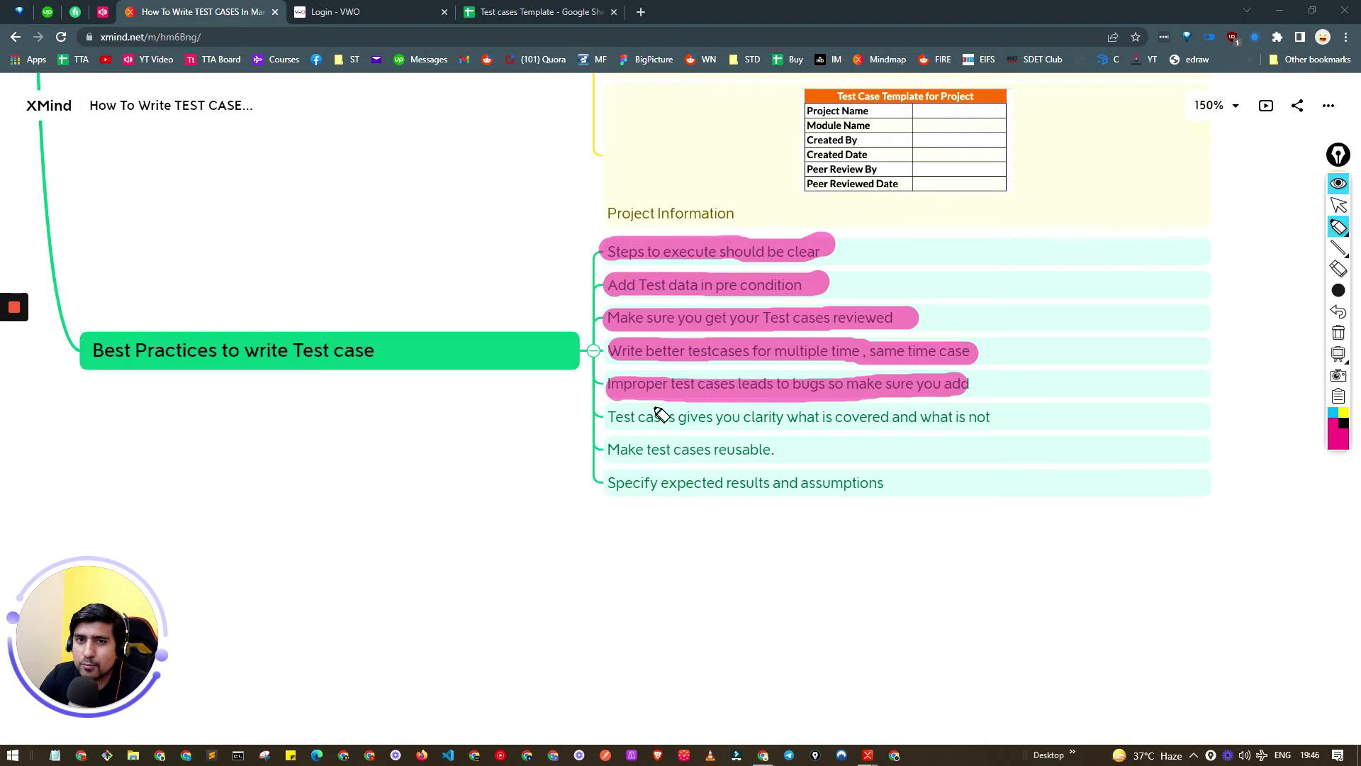